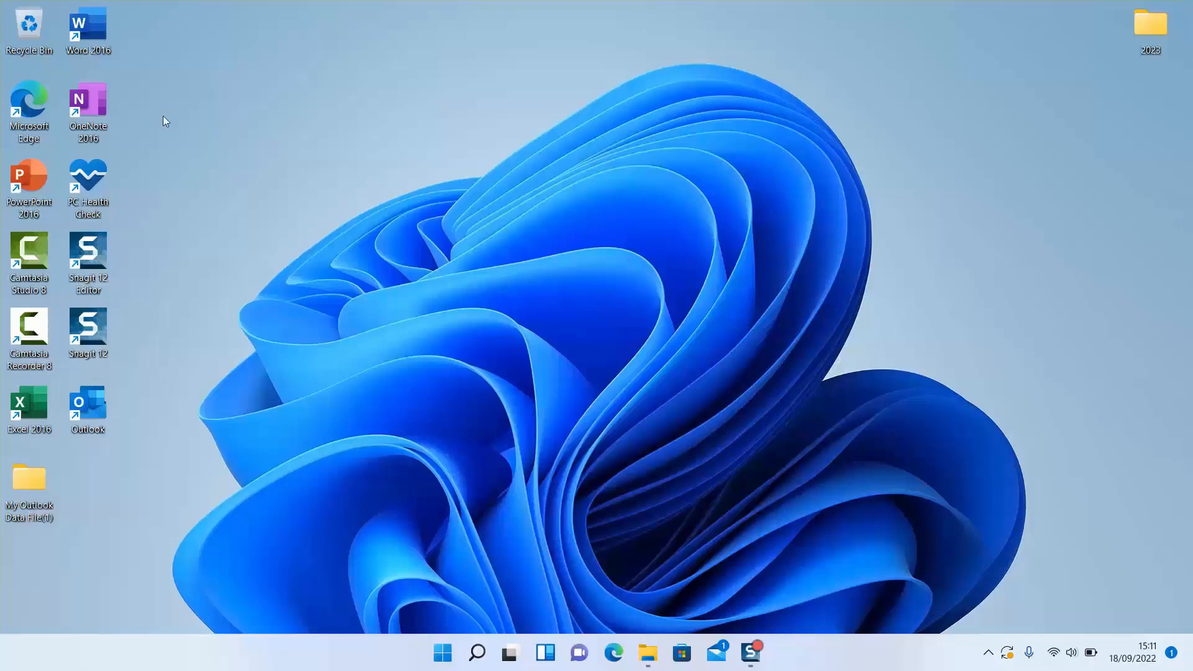
# - Open Microsoft Edge and search the web for "download windows 11"
pyautogui.doubleClick(23, 127)
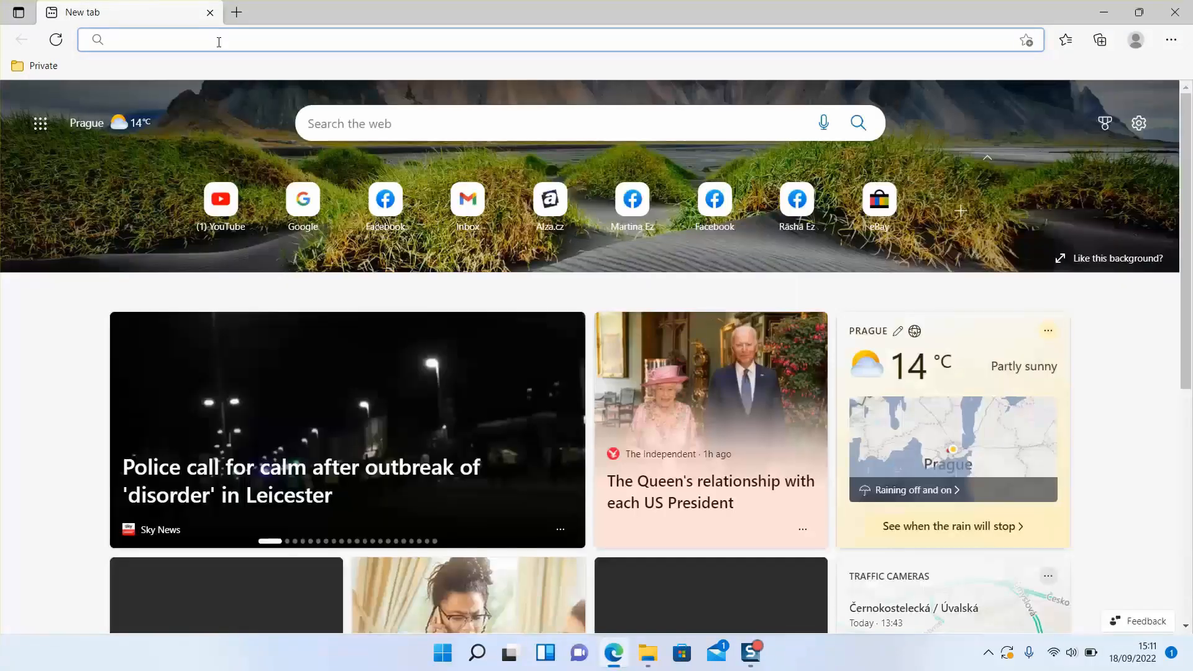
pyautogui.click(218, 41)
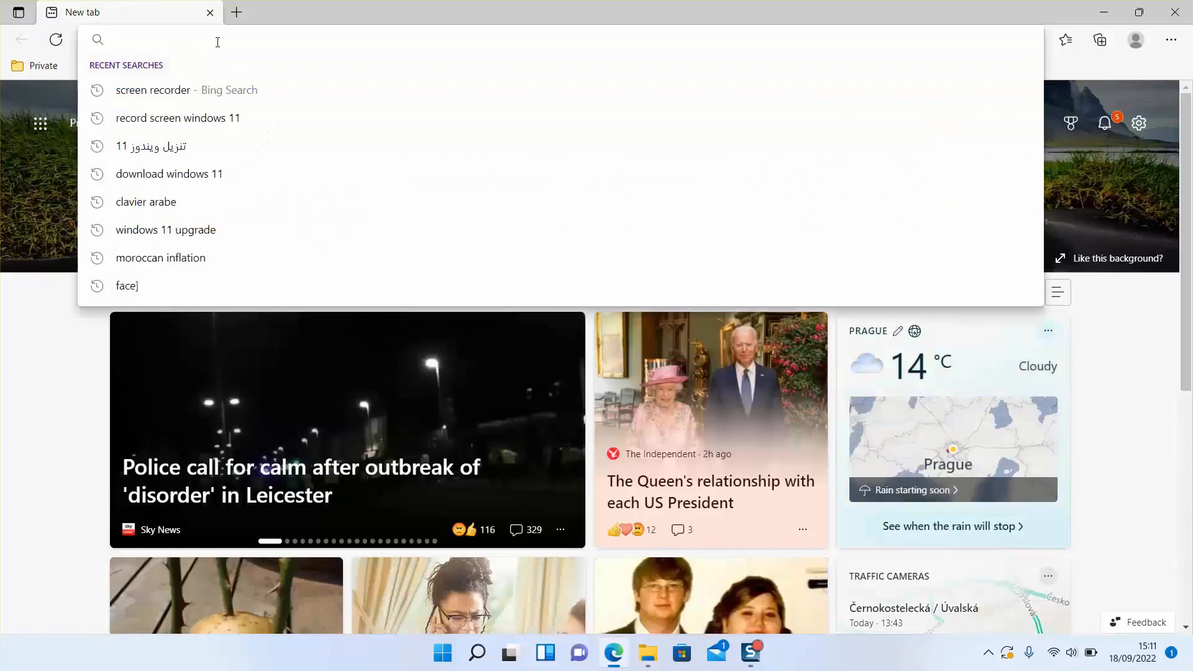
pyautogui.write('dow')
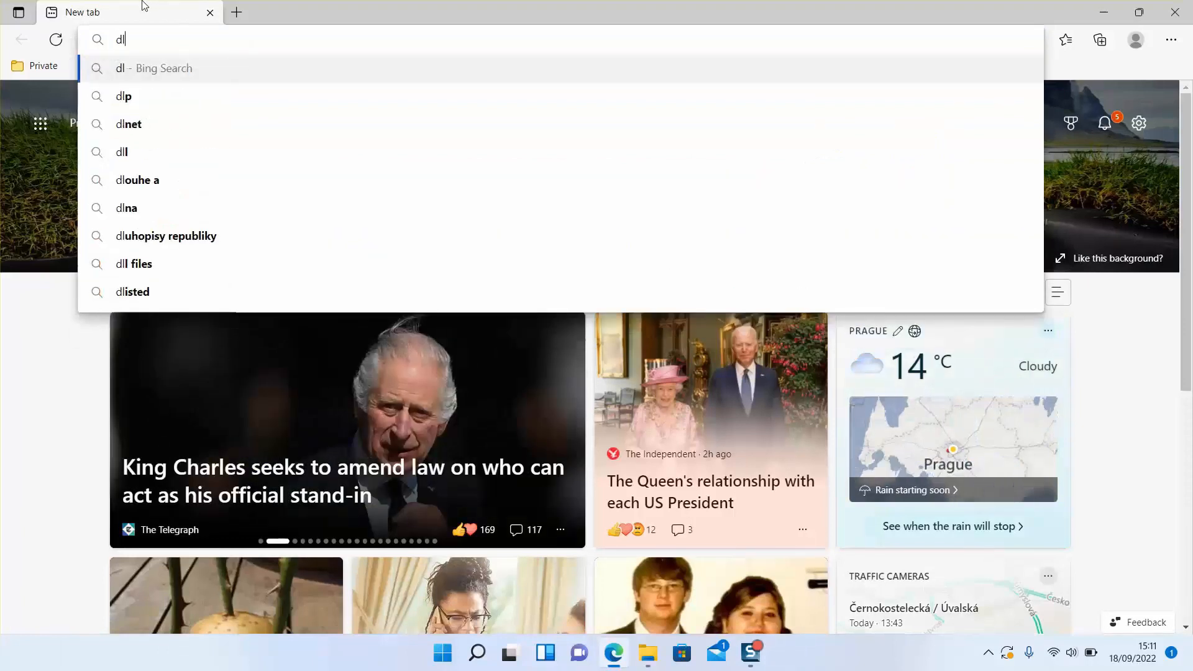
pyautogui.write('nload ')
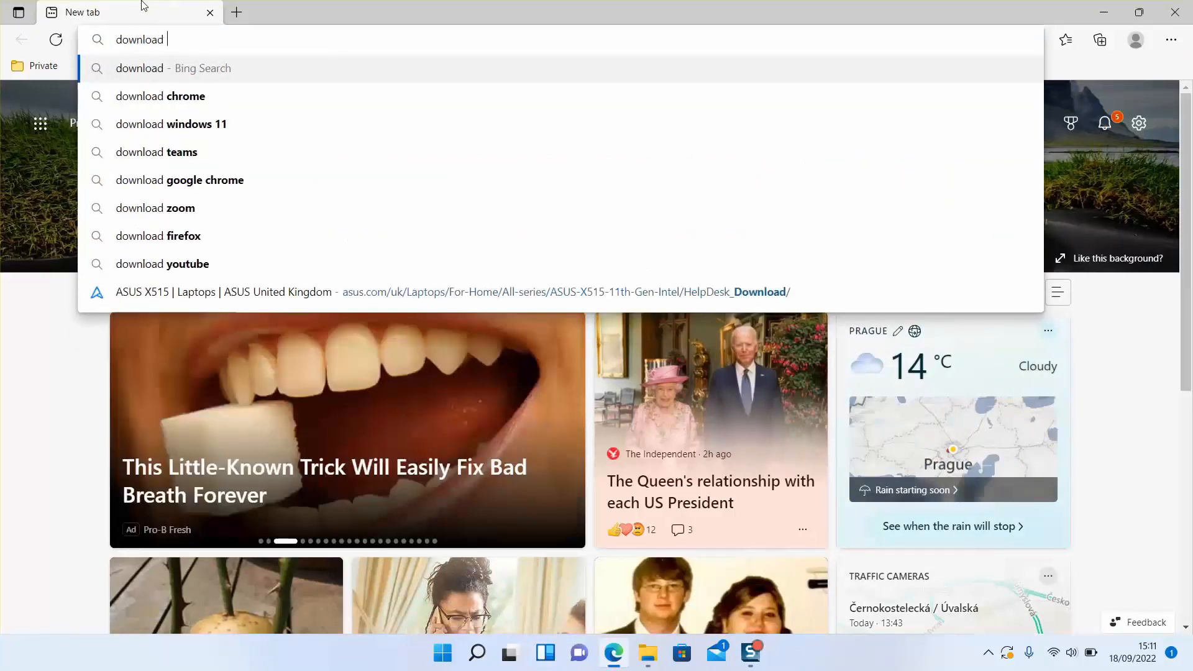
pyautogui.write('windows 11')
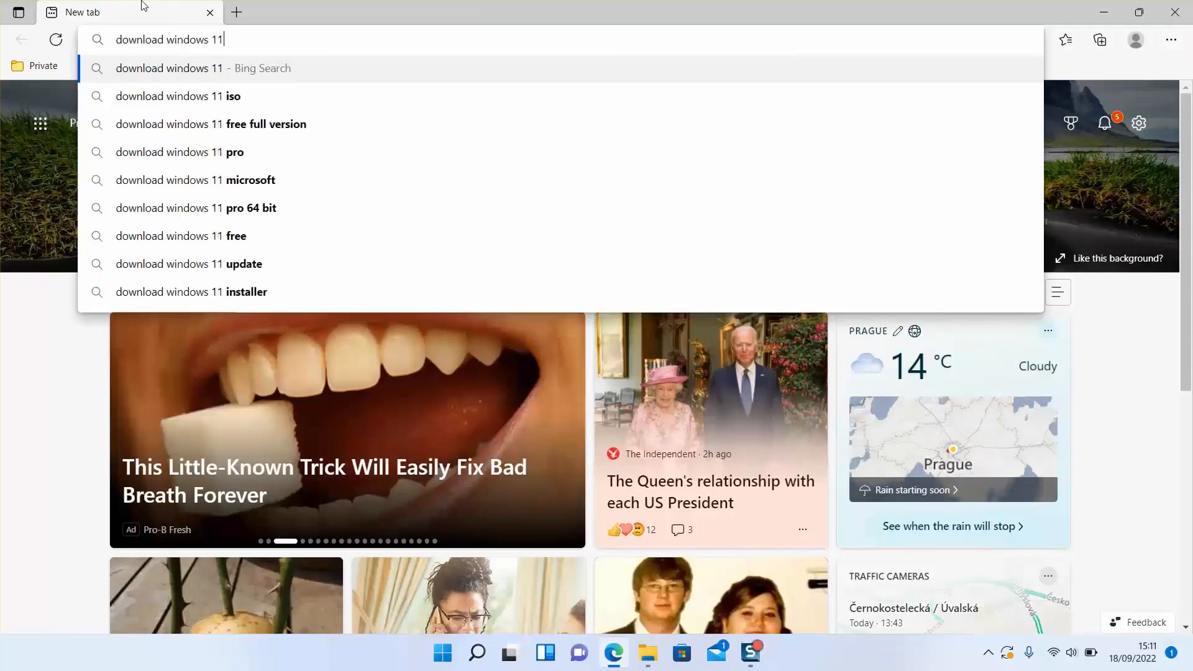
pyautogui.press('Return')
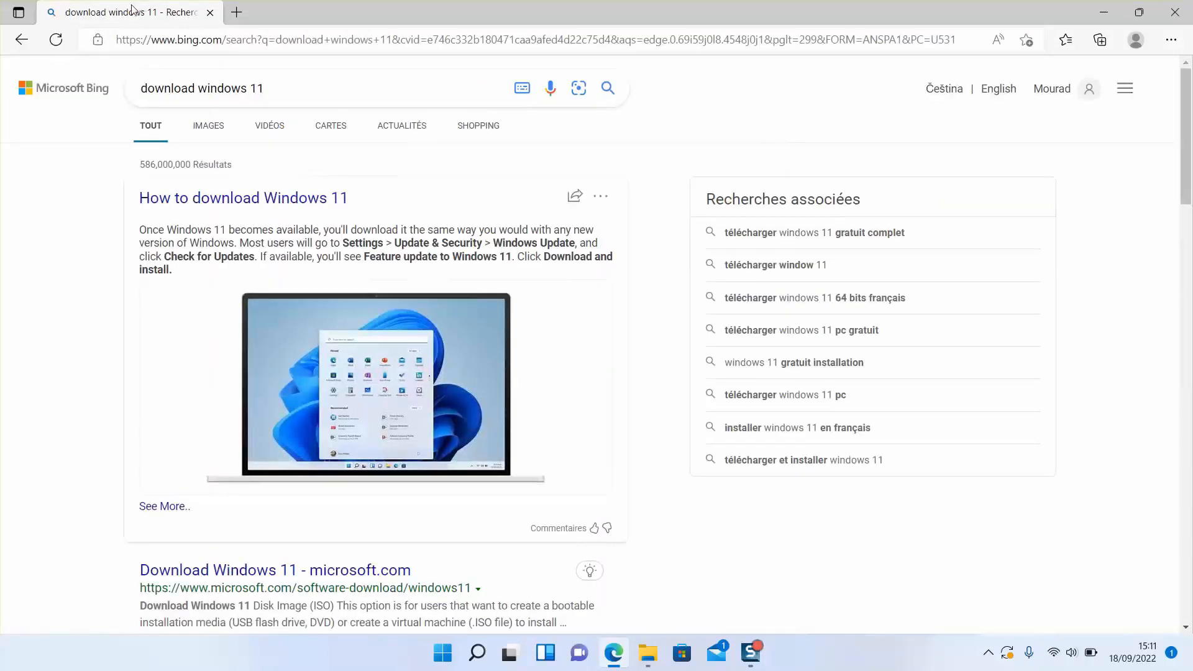
# - Open the microsoft.com Download Windows 11 result and close the search results tab
pyautogui.scroll(-5, 96, 173)
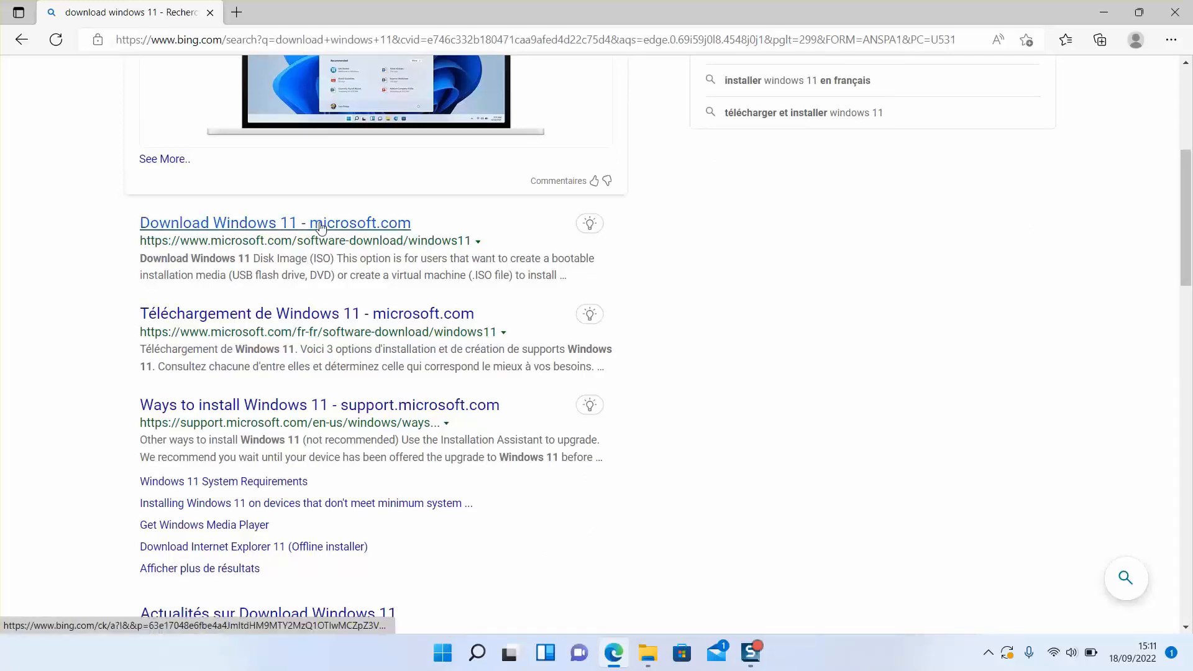
pyautogui.click(291, 226)
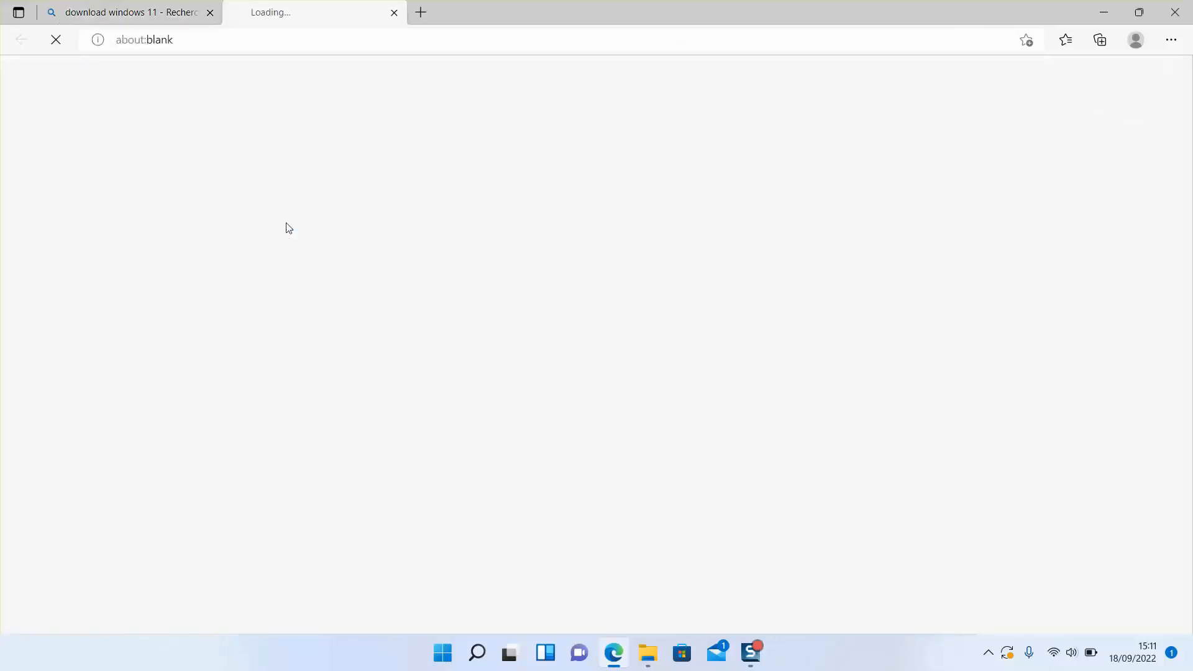
pyautogui.click(210, 12)
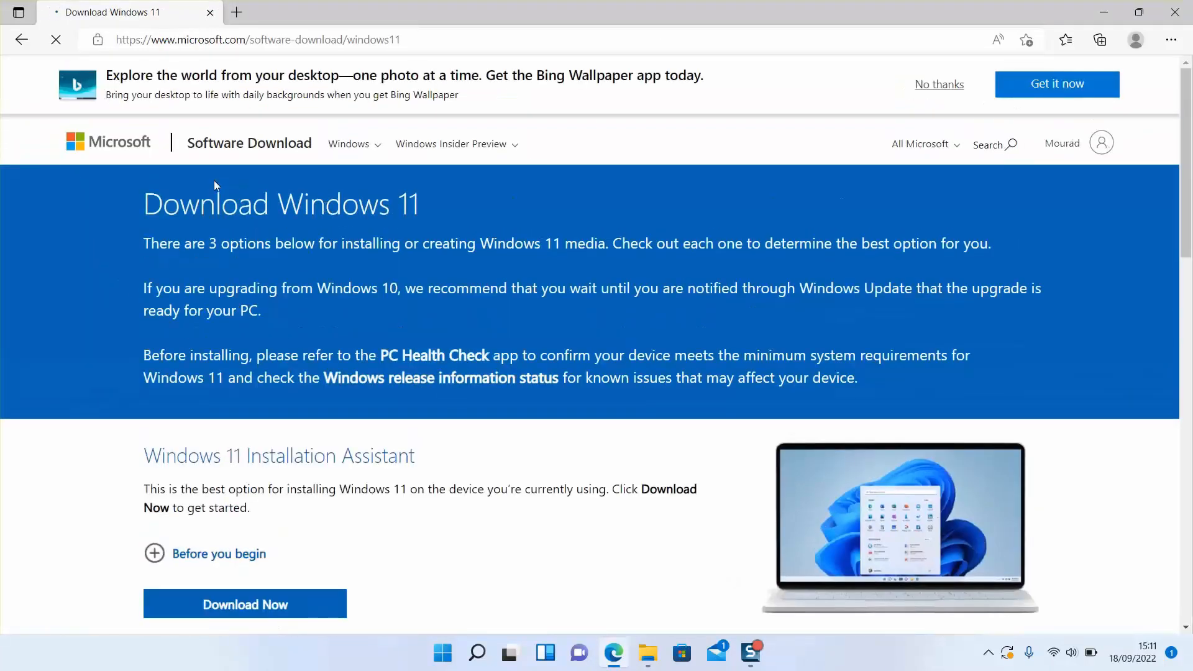
# - Review the installation options on the Download Windows 11 page, including the Installation Assistant and Installation Media sections
pyautogui.scroll(-4, 457, 177)
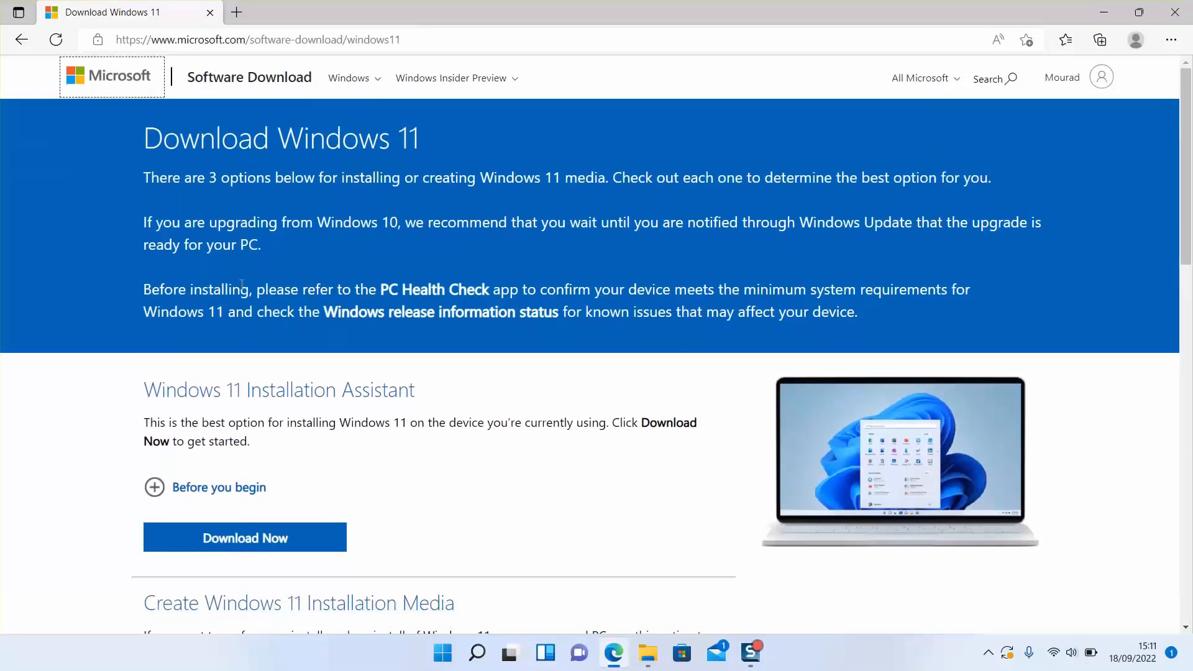
pyautogui.scroll(-1, 172, 249)
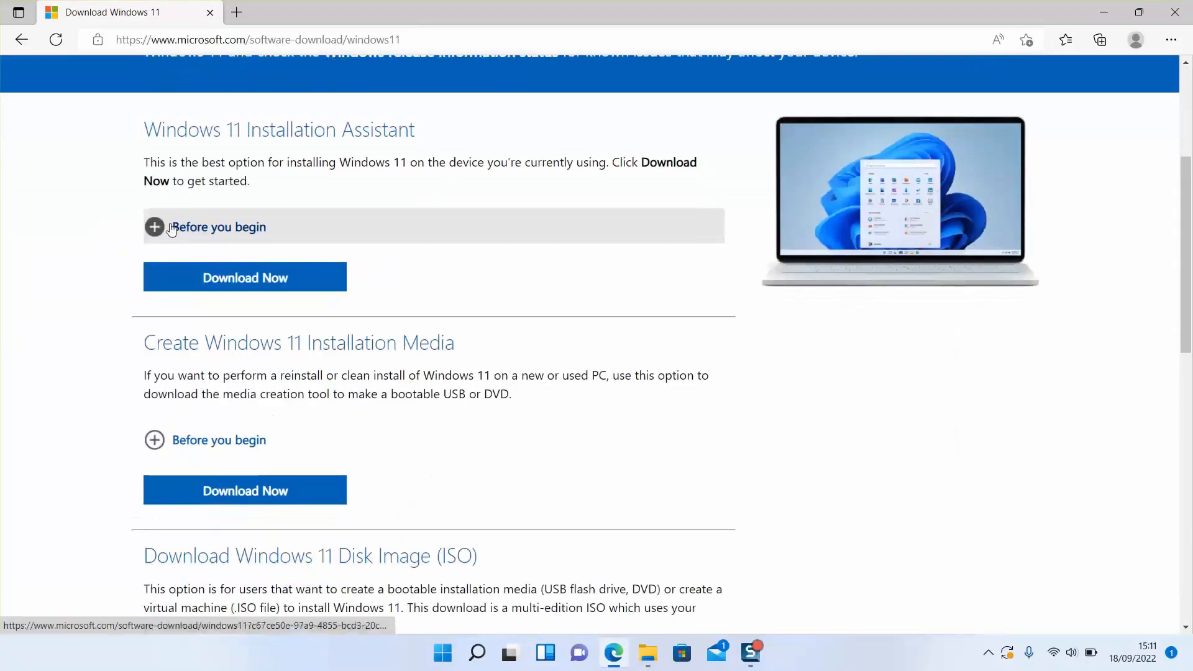
pyautogui.scroll(-1, 167, 222)
pyautogui.scroll(2, 167, 222)
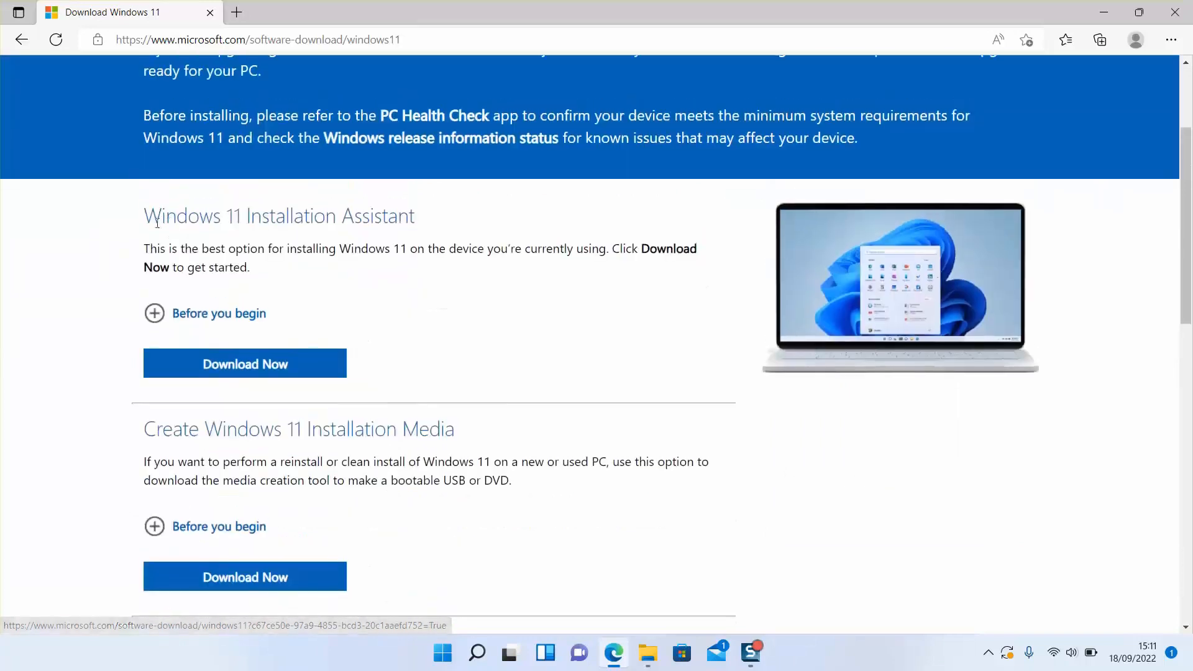
pyautogui.moveTo(143, 216); pyautogui.dragTo(414, 228)
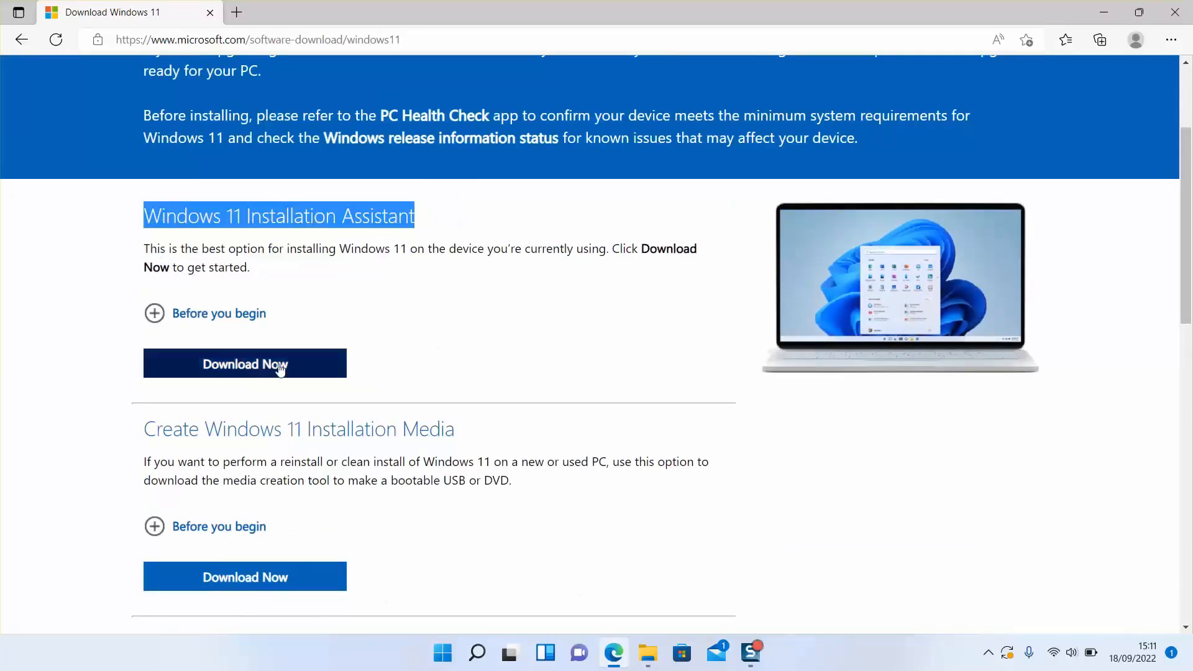
pyautogui.scroll(-1, 218, 319)
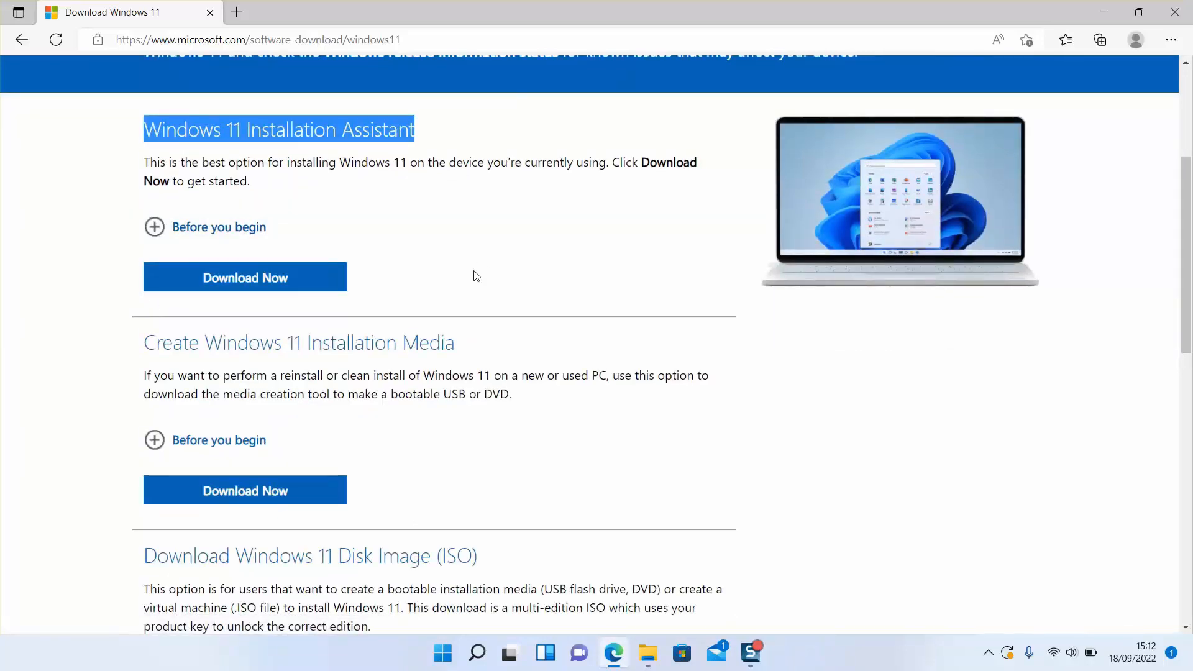
pyautogui.scroll(-1, 479, 286)
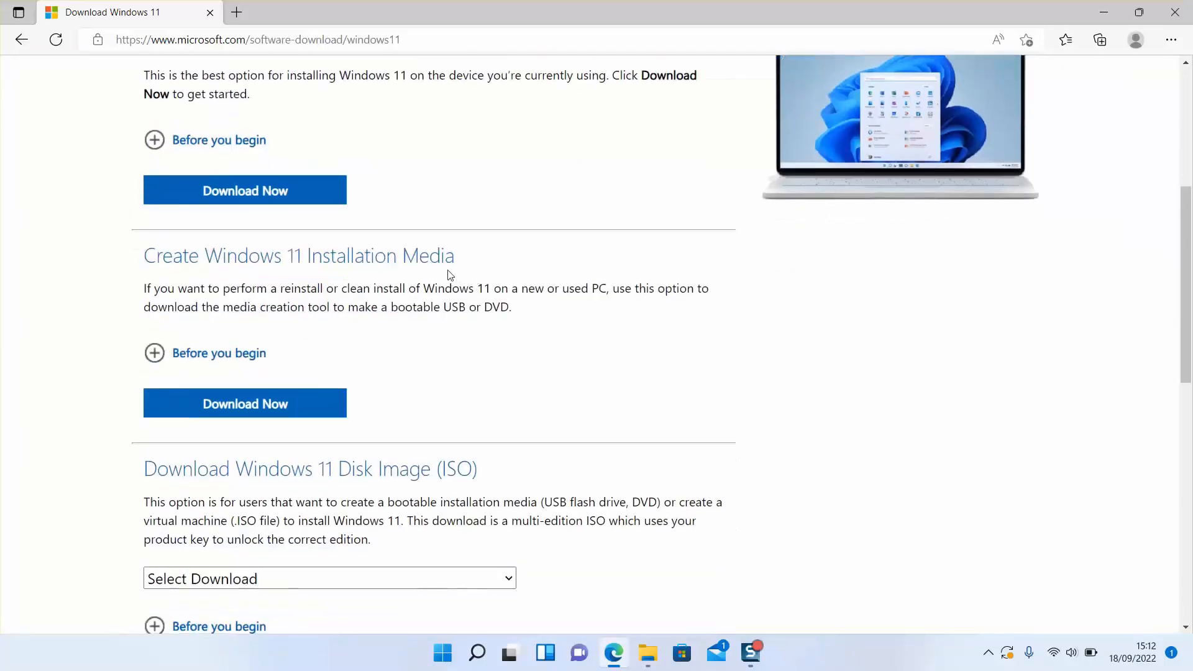
# - Select Windows 11 (multi-edition ISO) as the download in the Windows 11 Disk Image section
pyautogui.scroll(-1, 448, 274)
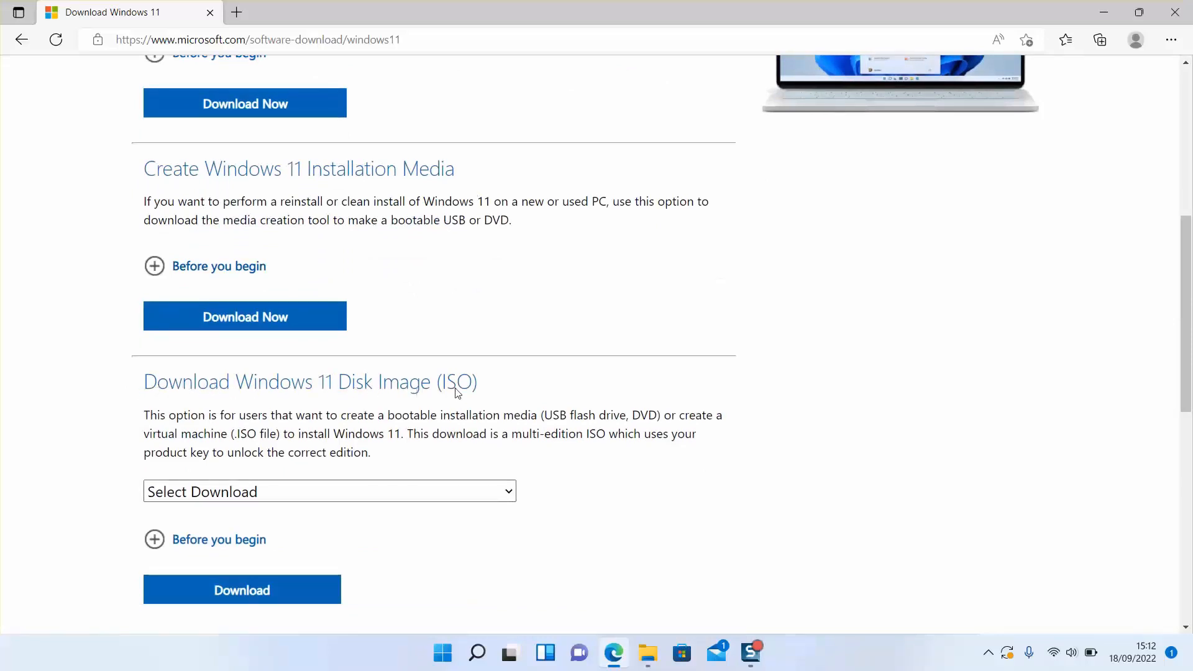
pyautogui.click(464, 497)
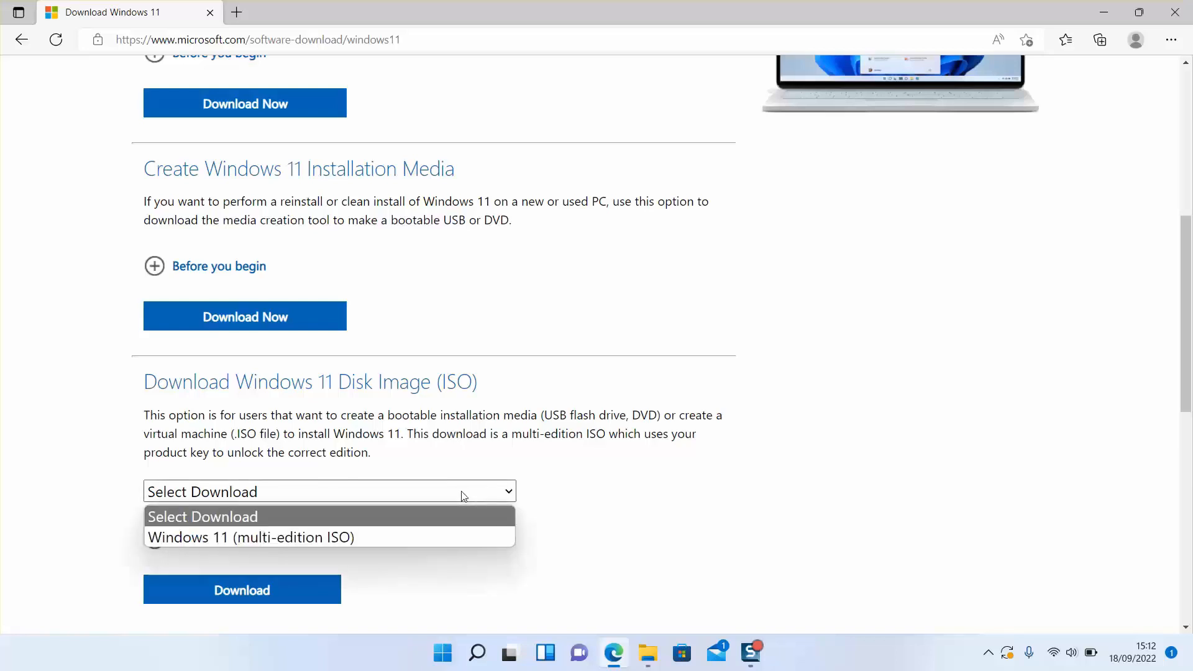
pyautogui.click(181, 538)
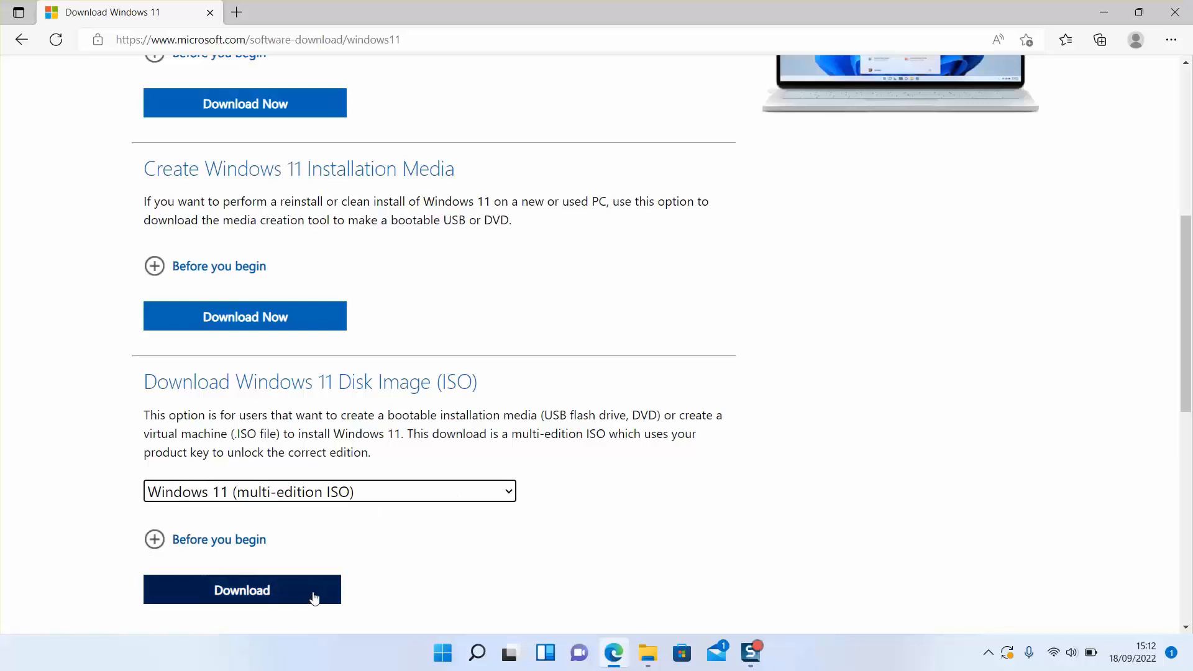
# - Download the Windows 11 installation media tool and save it as MediaCreationToolW11 on ESD-ISO (H:), replacing the existing file
pyautogui.click(239, 322)
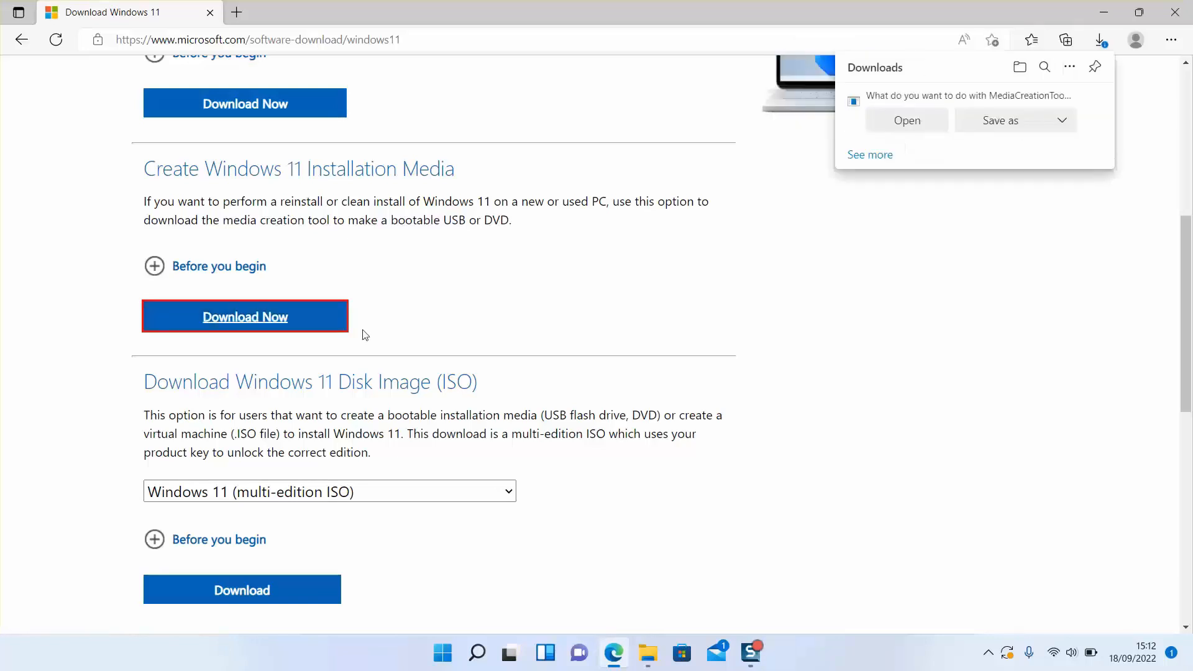
pyautogui.click(1061, 122)
pyautogui.click(1011, 126)
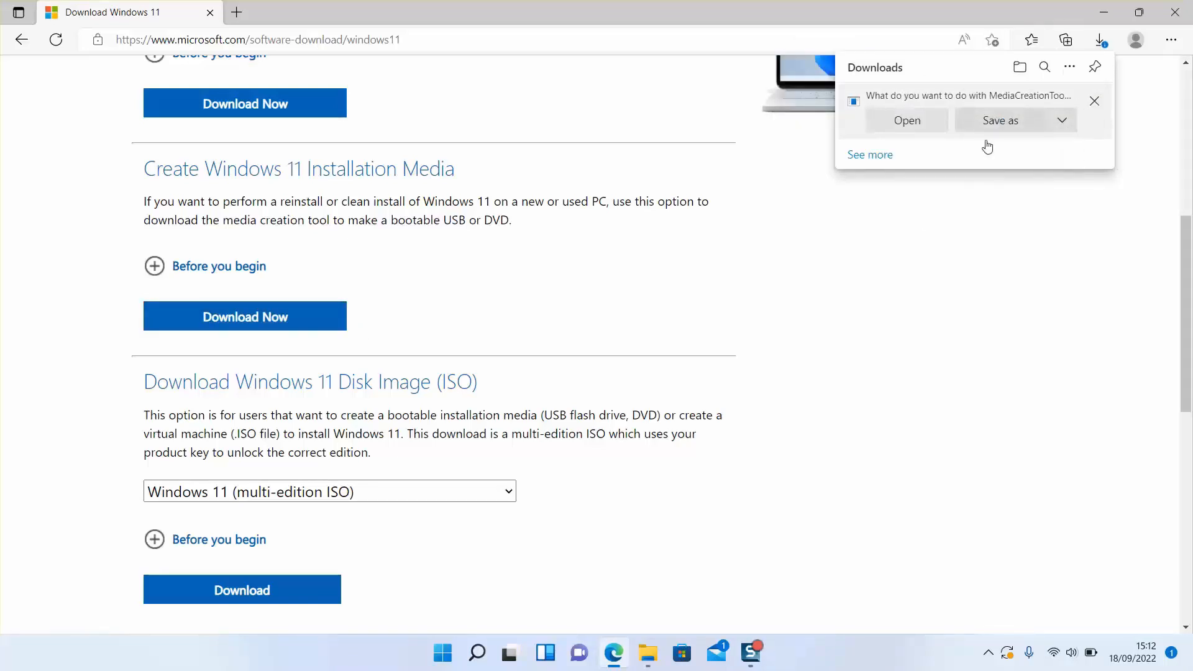
pyautogui.scroll(-3, 37, 246)
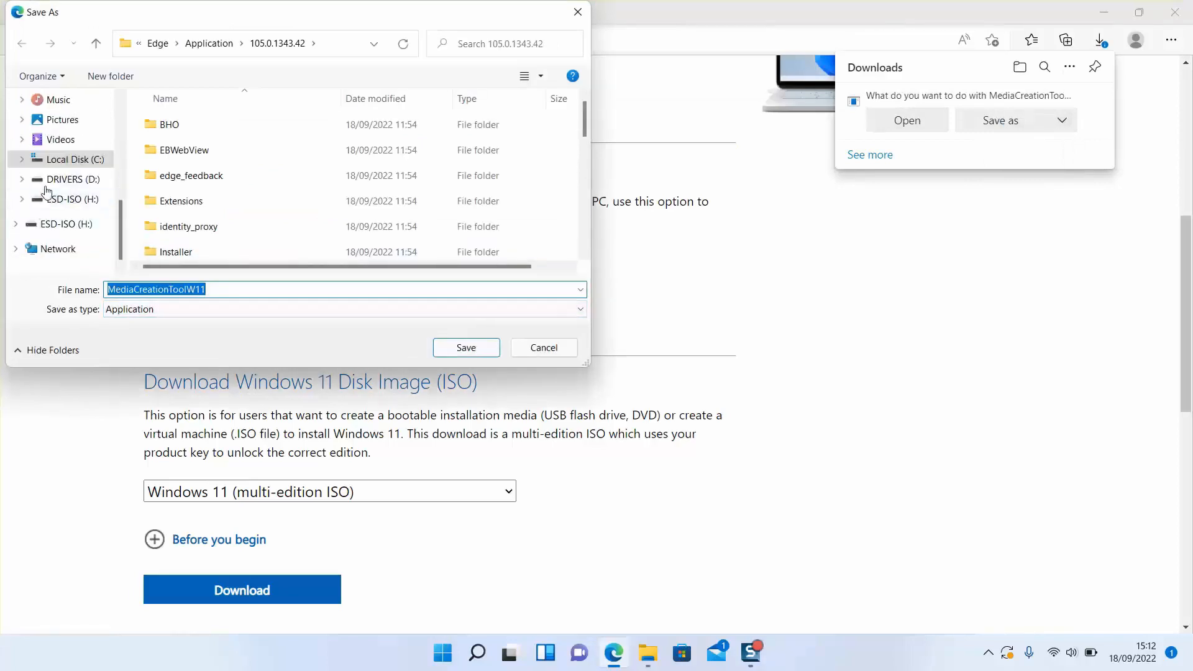
pyautogui.click(59, 199)
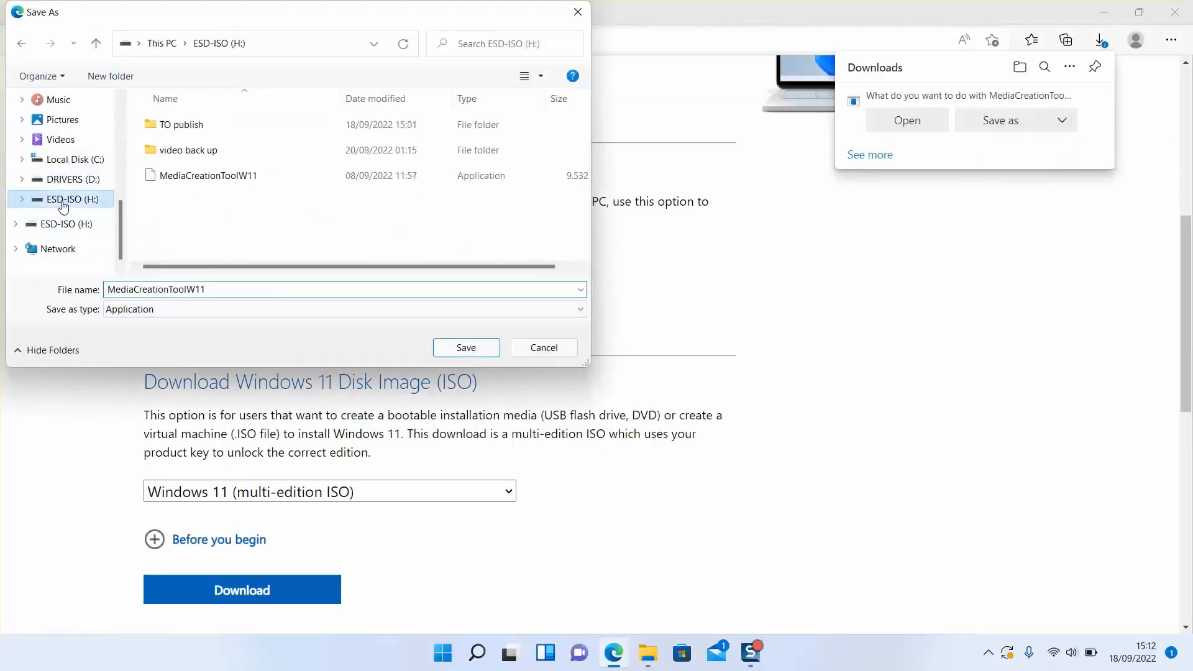
pyautogui.click(490, 347)
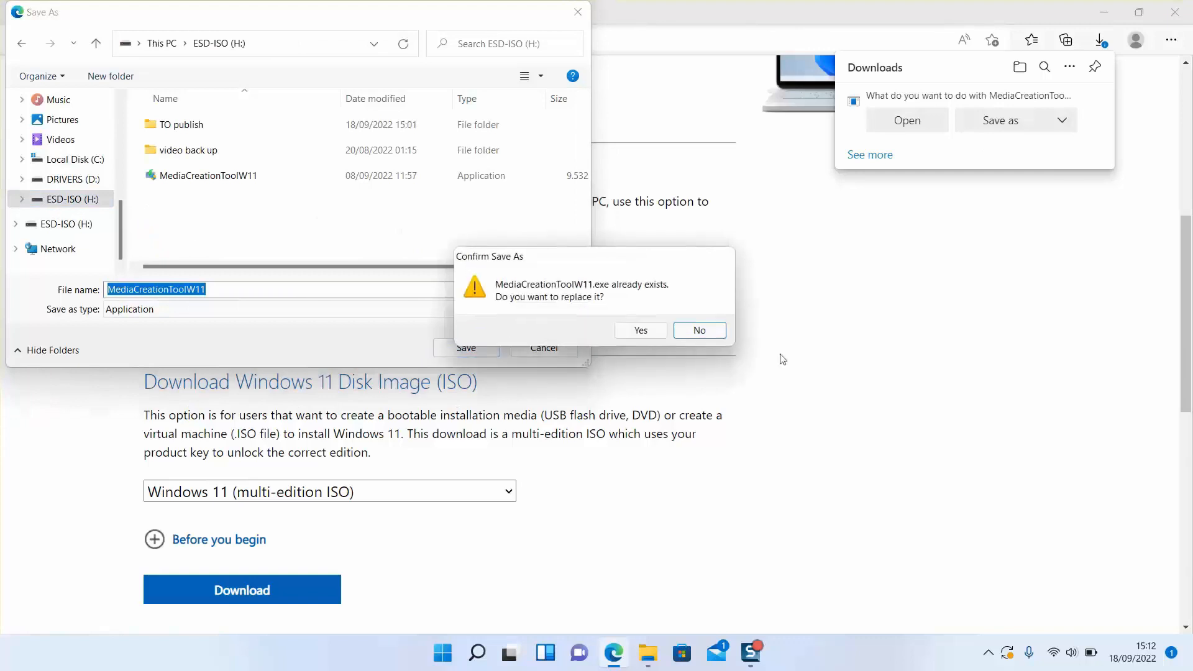
pyautogui.click(641, 330)
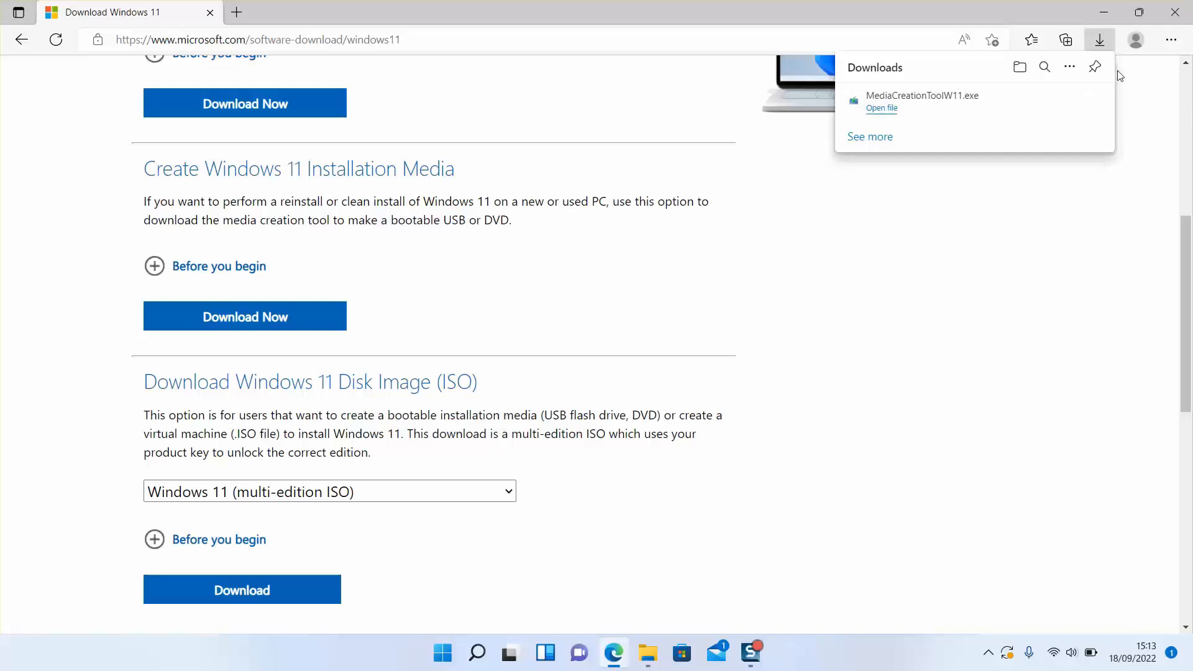
# - Minimize the browser, read through the media creation tool's license terms in Windows 11 Setup and accept them
pyautogui.click(1073, 10)
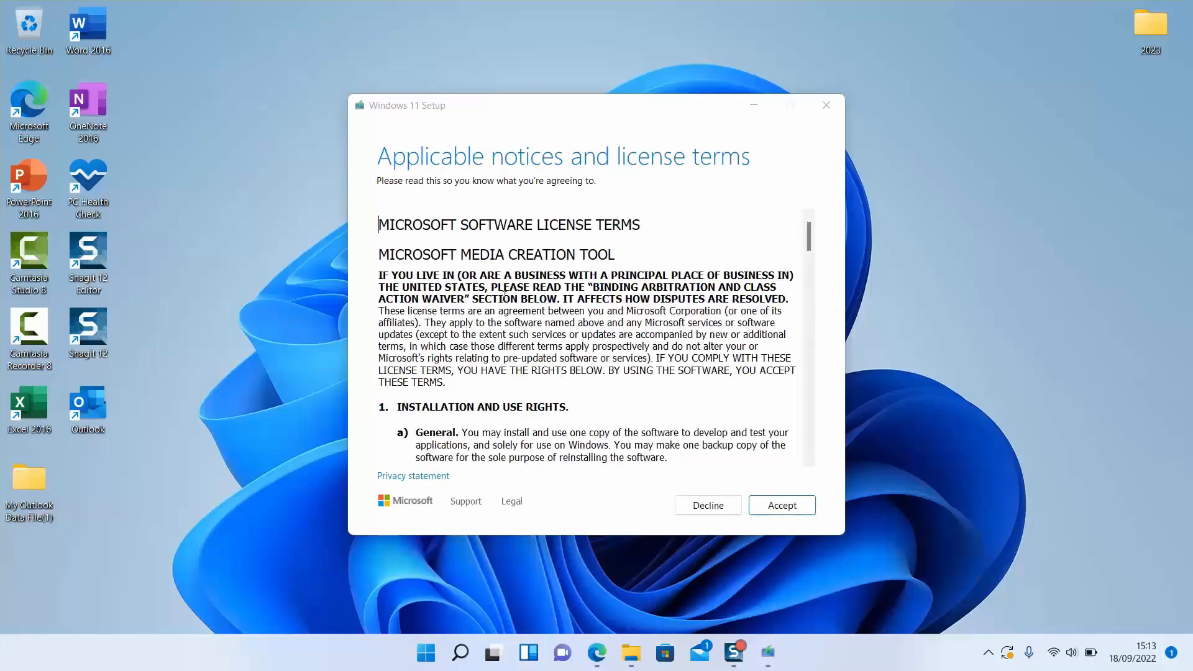
pyautogui.scroll(-15, 504, 290)
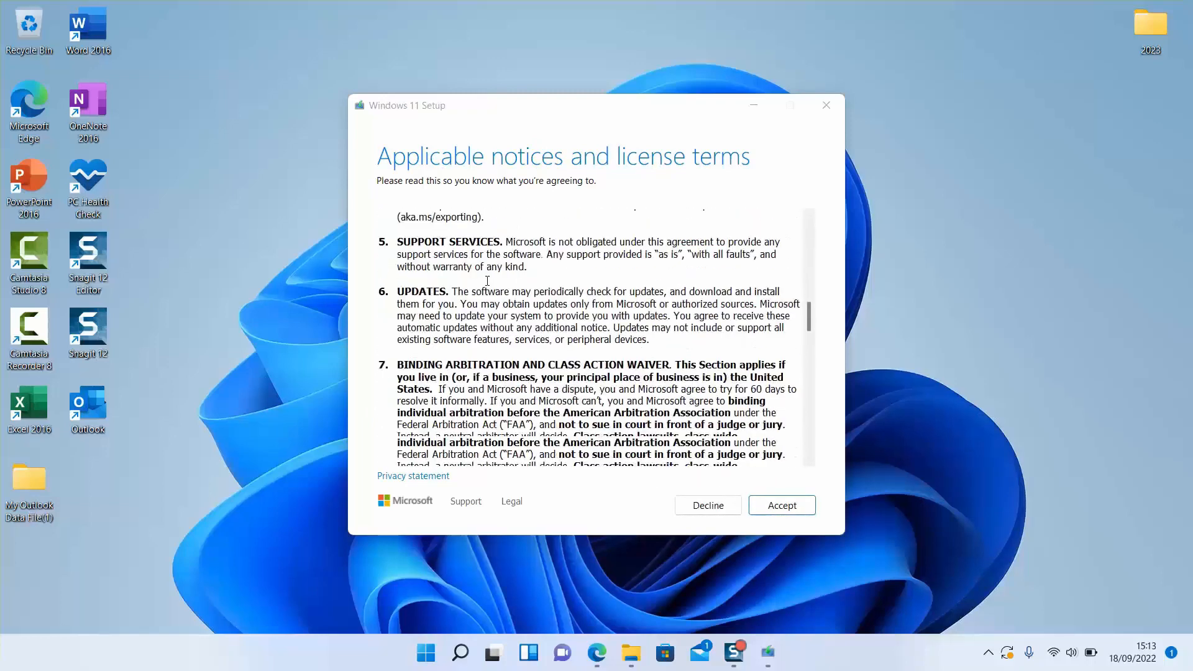
pyautogui.scroll(-10, 488, 281)
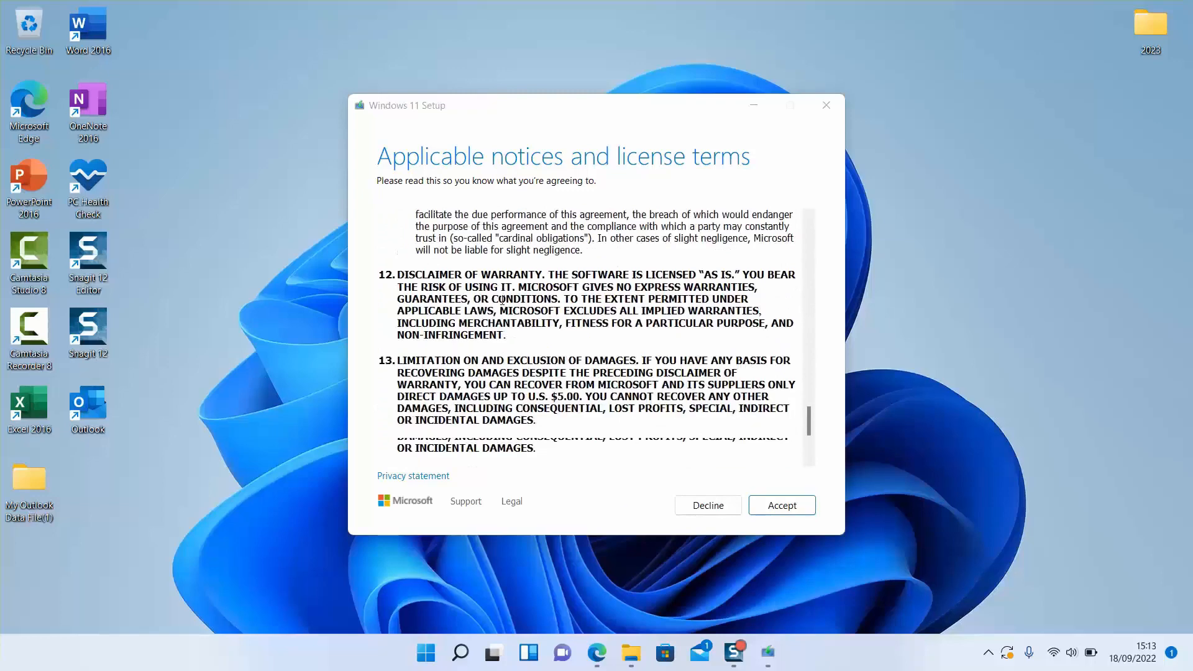
pyautogui.click(787, 506)
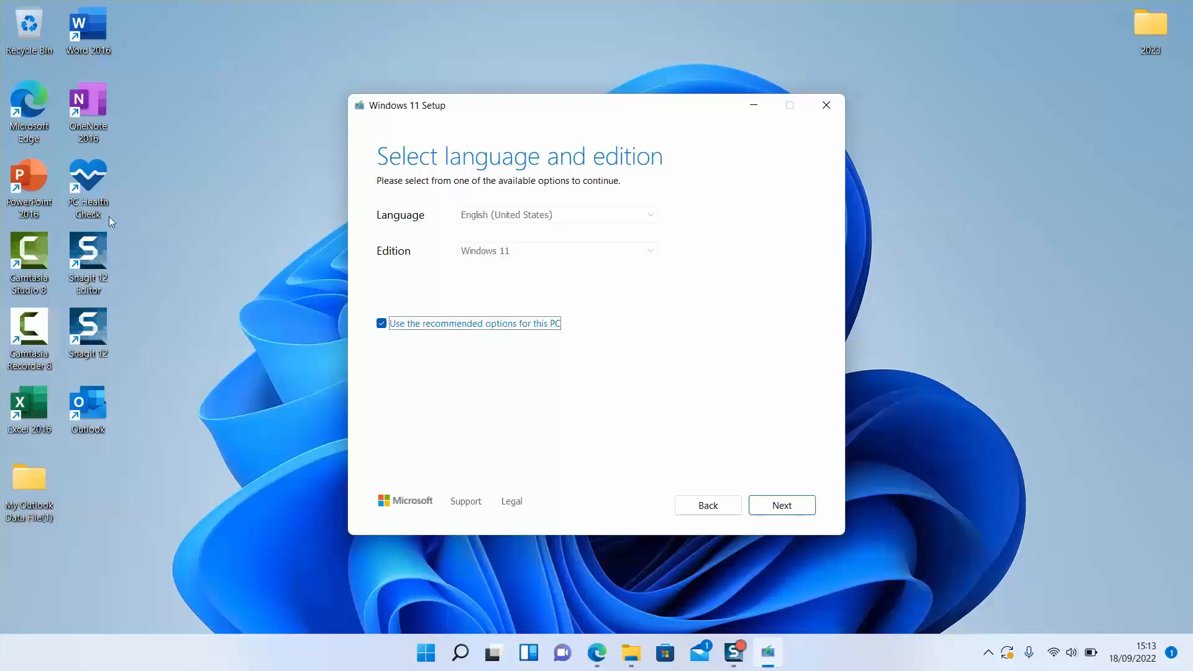
# - Turn off the recommended options for this PC, set the language to français (France) with edition Windows 11, and continue
pyautogui.click(382, 323)
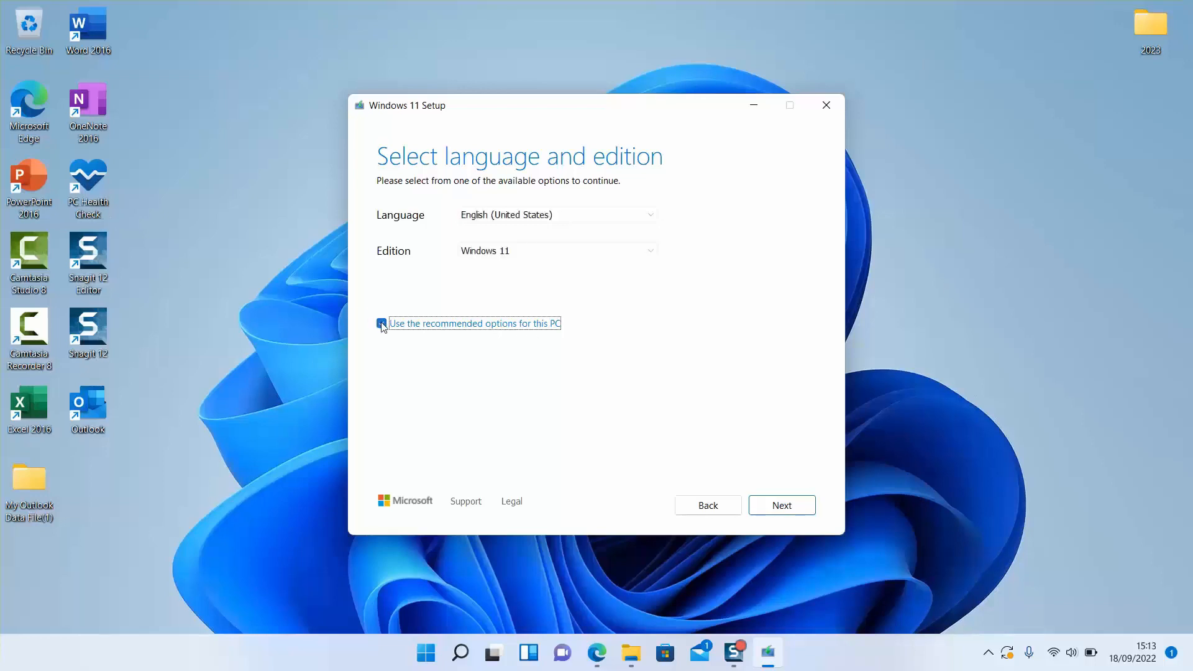
pyautogui.click(500, 226)
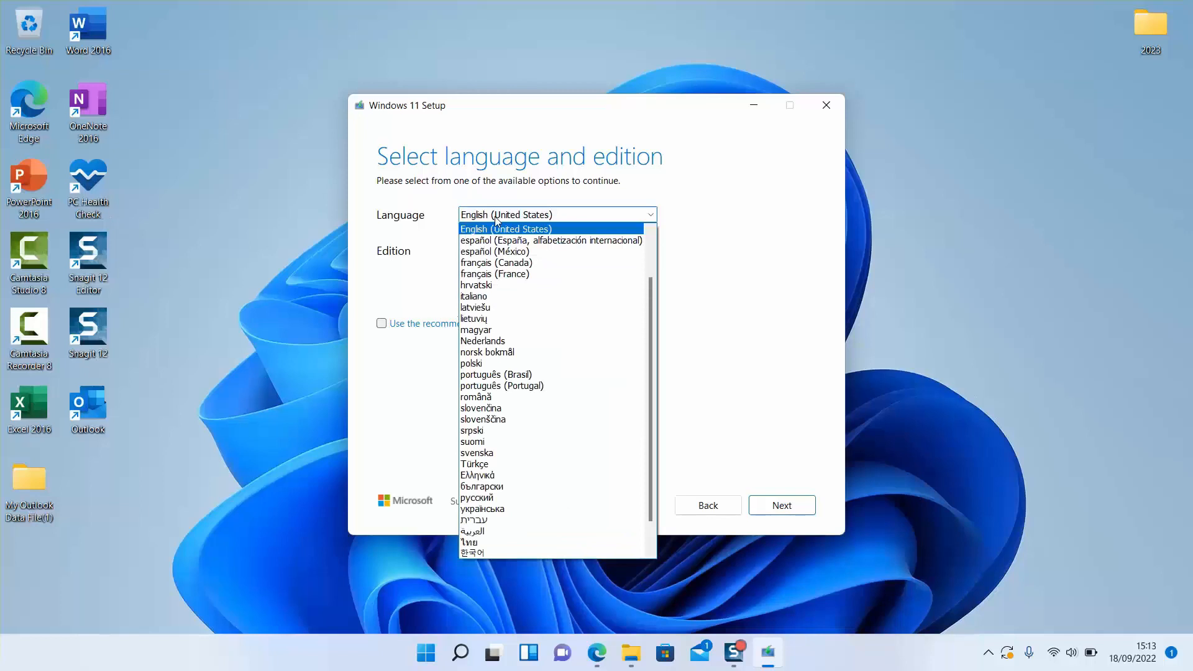
pyautogui.click(500, 274)
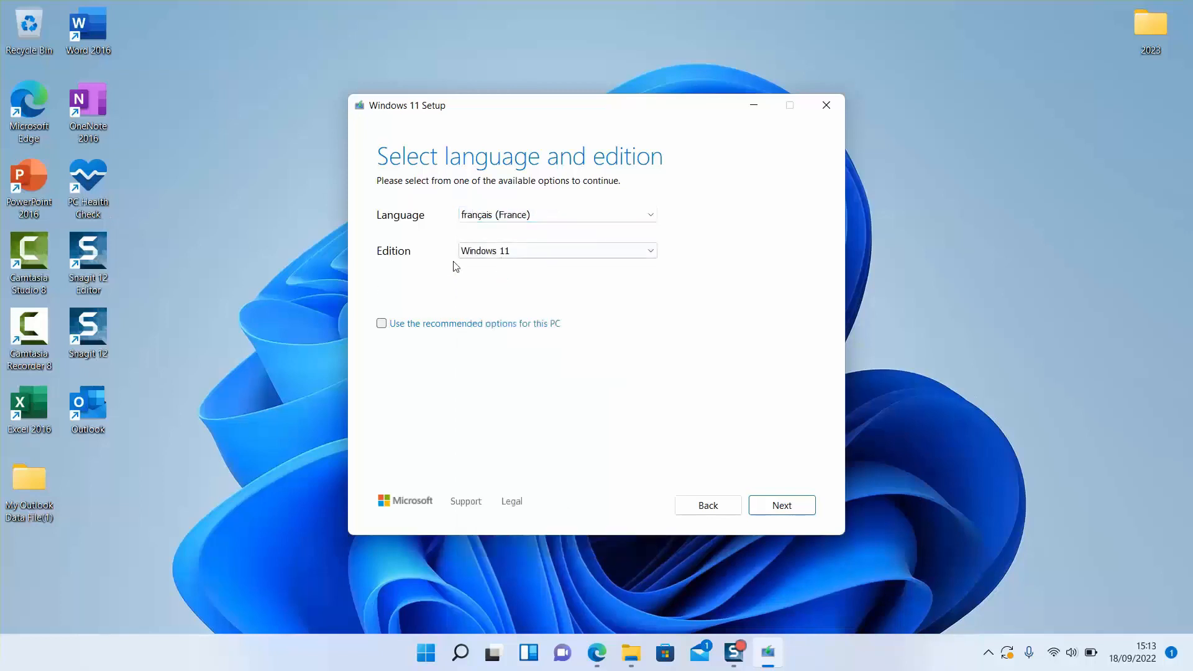
pyautogui.click(494, 254)
pyautogui.click(495, 254)
pyautogui.click(789, 506)
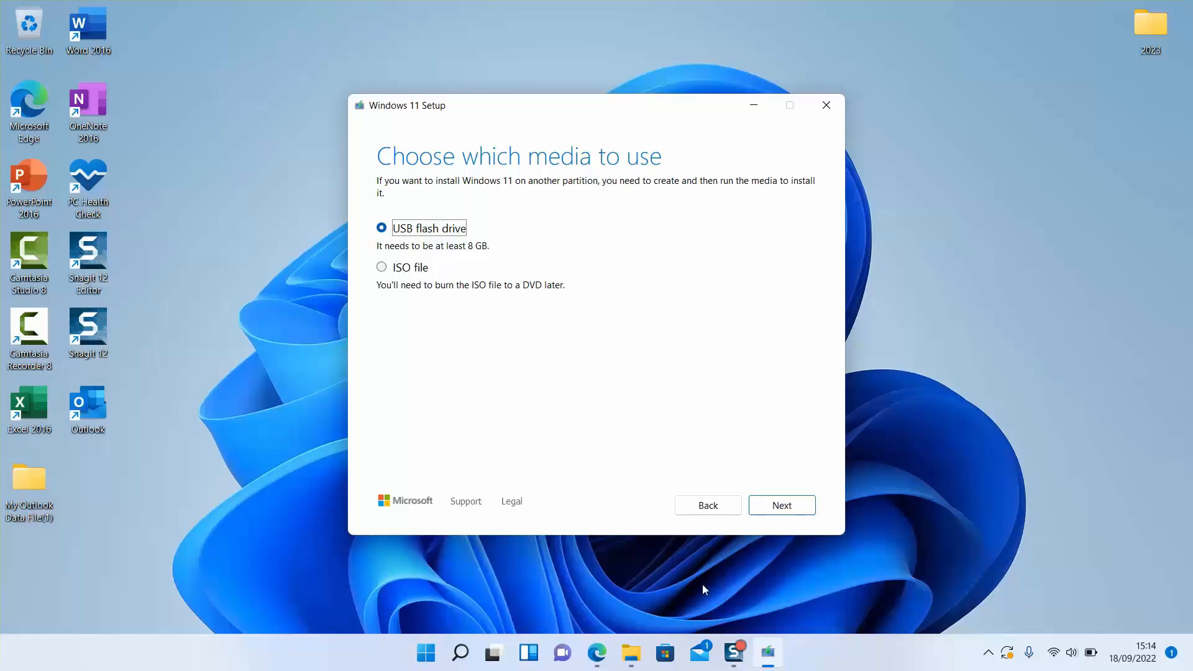
# - Continue with USB flash drive as the installation media and check the ESD-USB (I:) drive in File Explorer
pyautogui.click(769, 502)
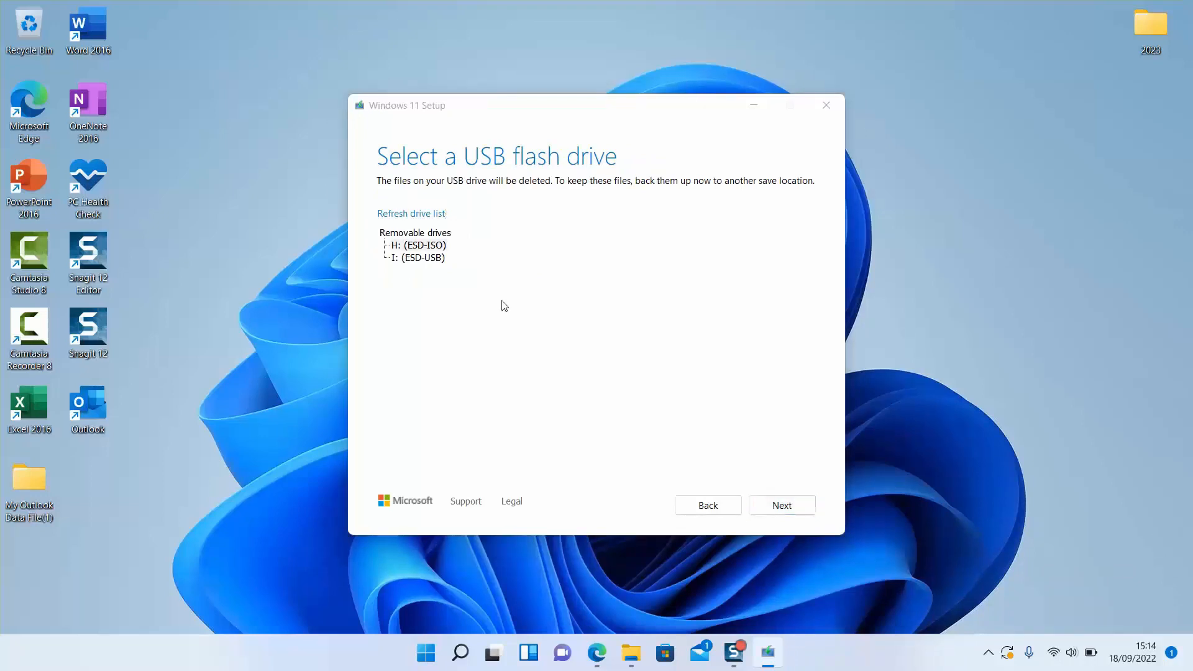
pyautogui.press('super+e')
pyautogui.click(69, 454)
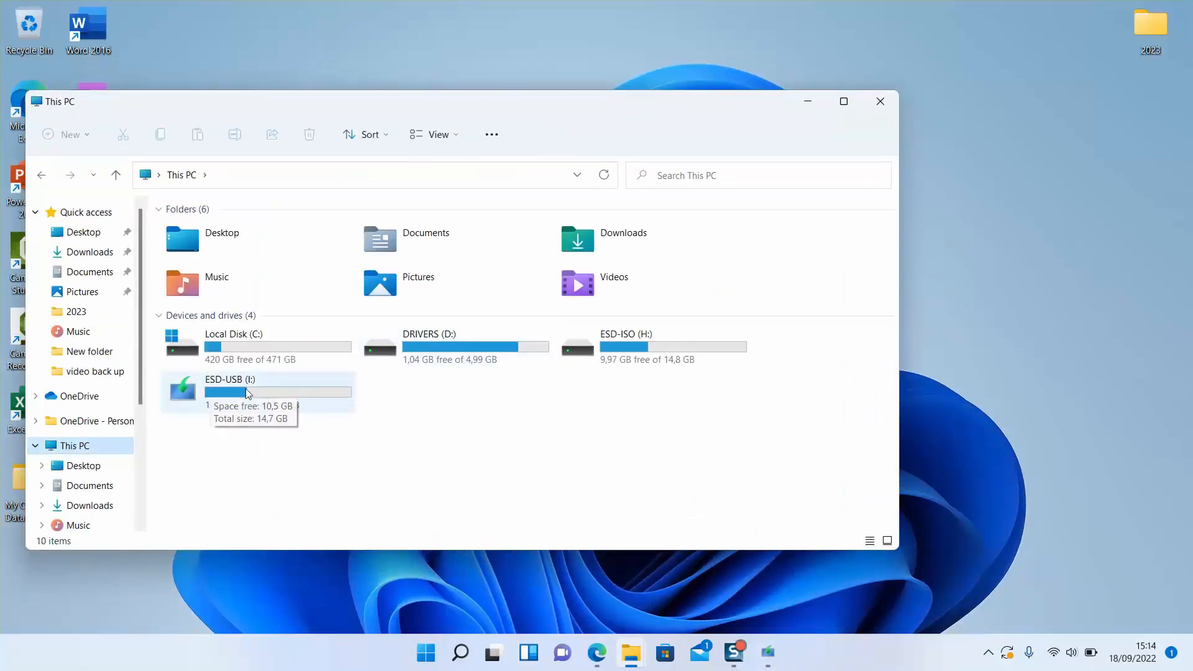
pyautogui.click(811, 113)
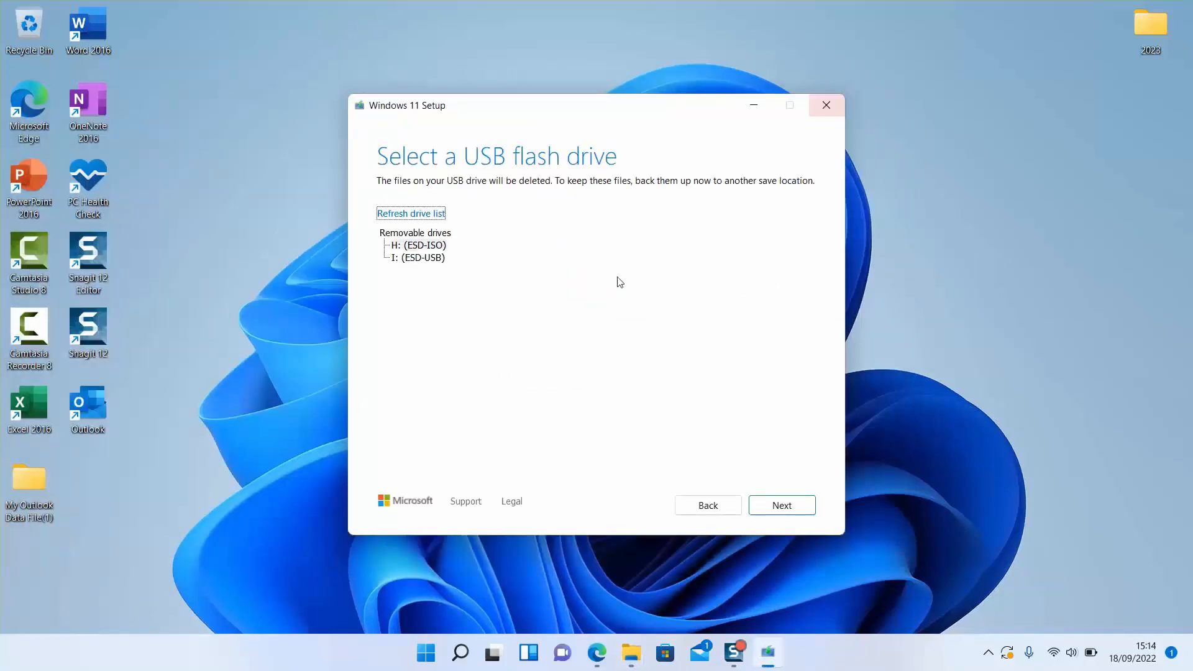
# - Select the ESD-USB (I:) drive as the target, download Windows 11 to it and finish the media creation
pyautogui.click(437, 258)
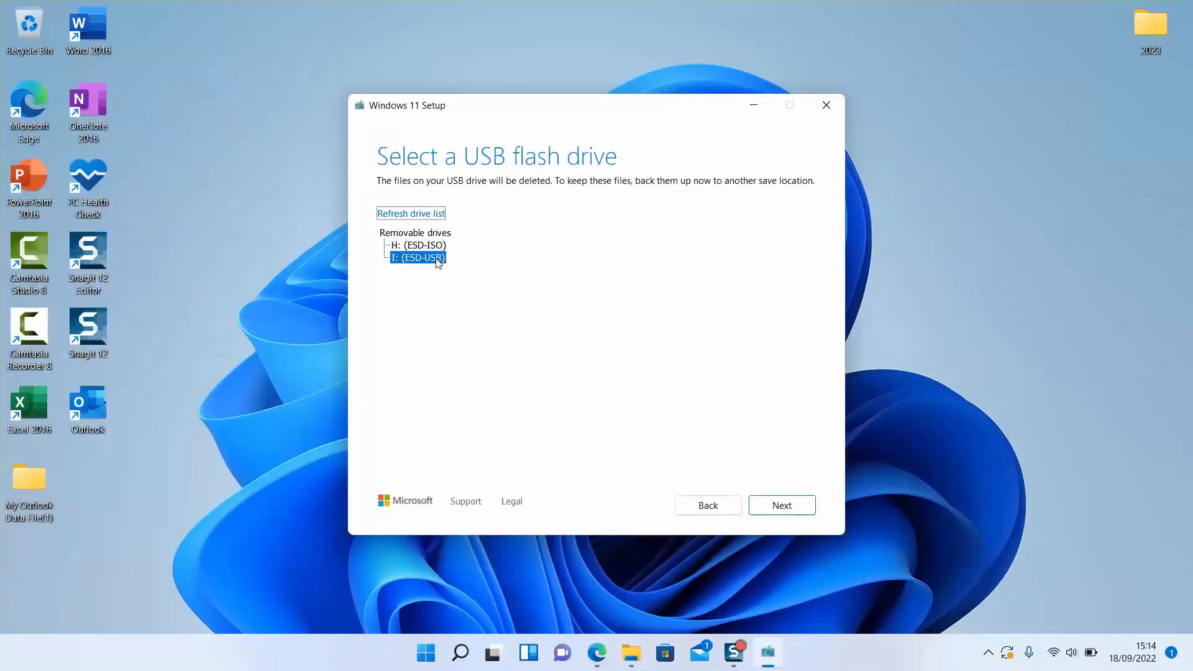
pyautogui.click(793, 504)
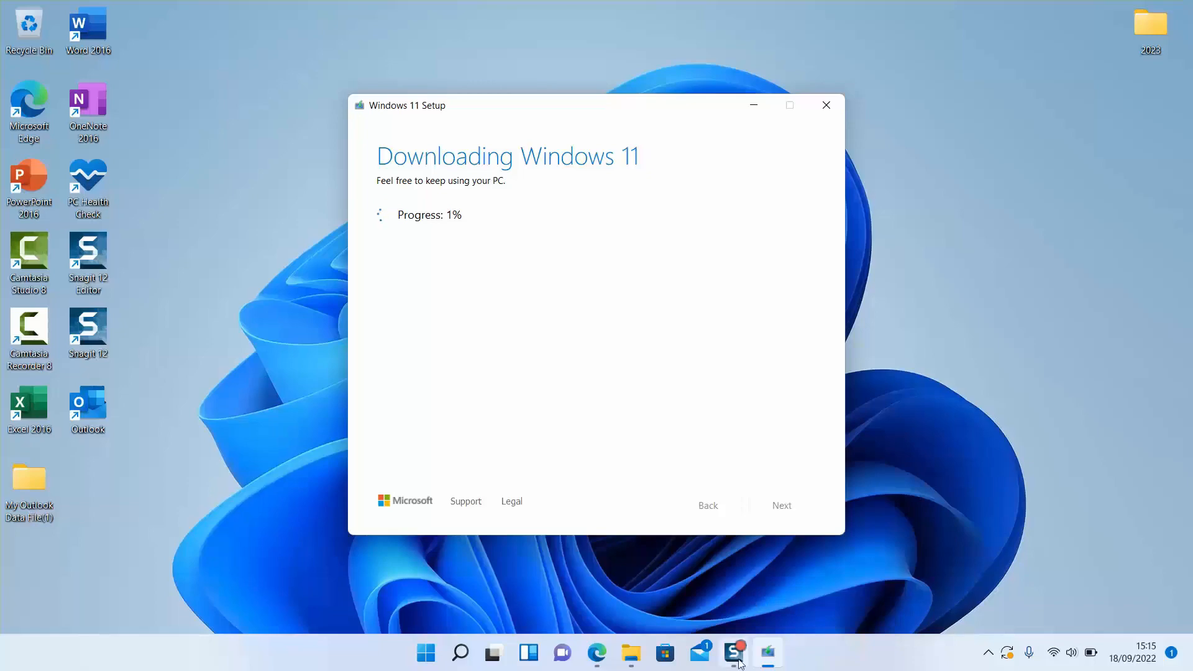
pyautogui.moveTo(734, 653)
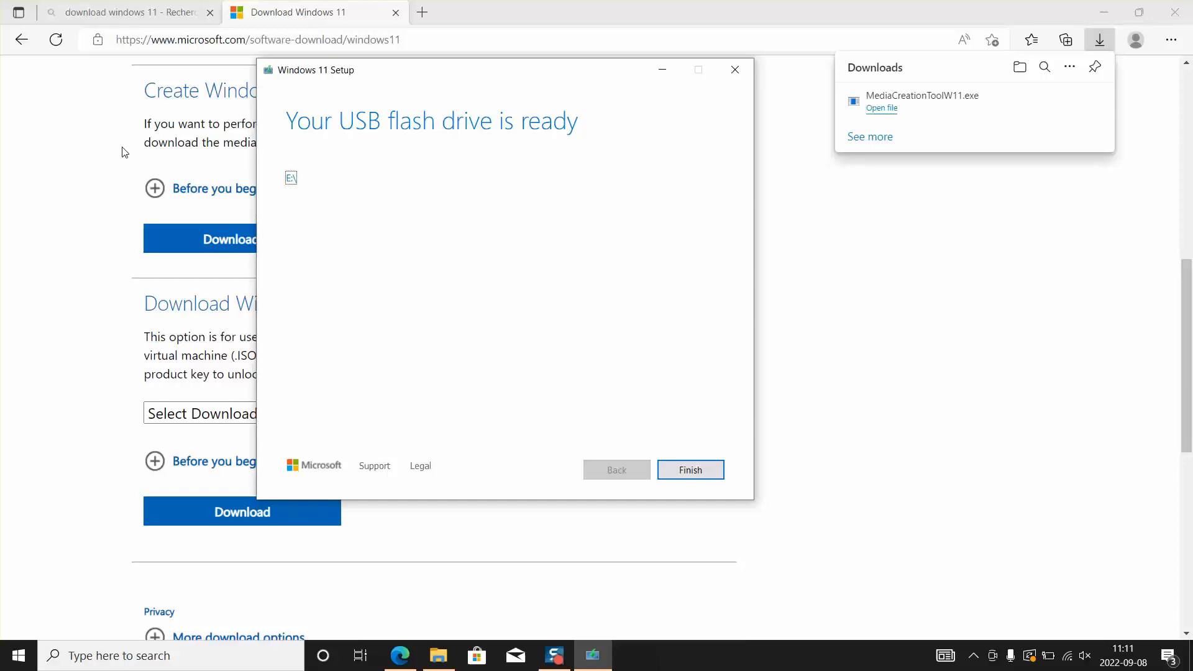
pyautogui.click(693, 470)
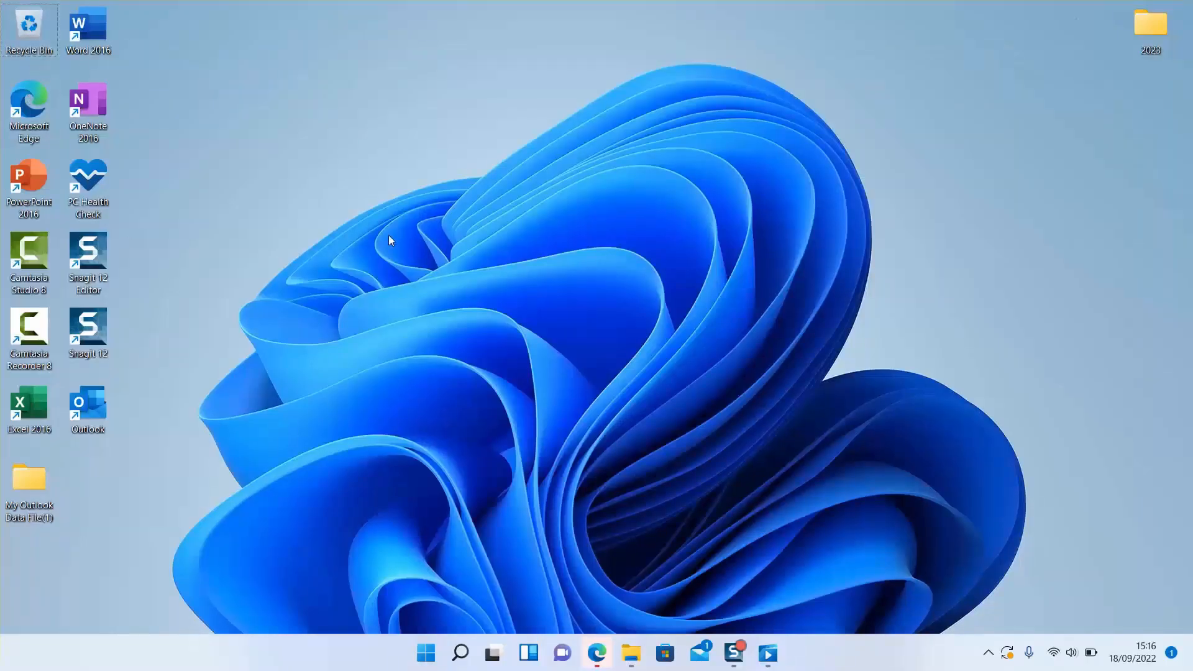
# - Open the ESD-USB (I:) drive in File Explorer, run its setup application and minimize the drive window
pyautogui.press('super+e')
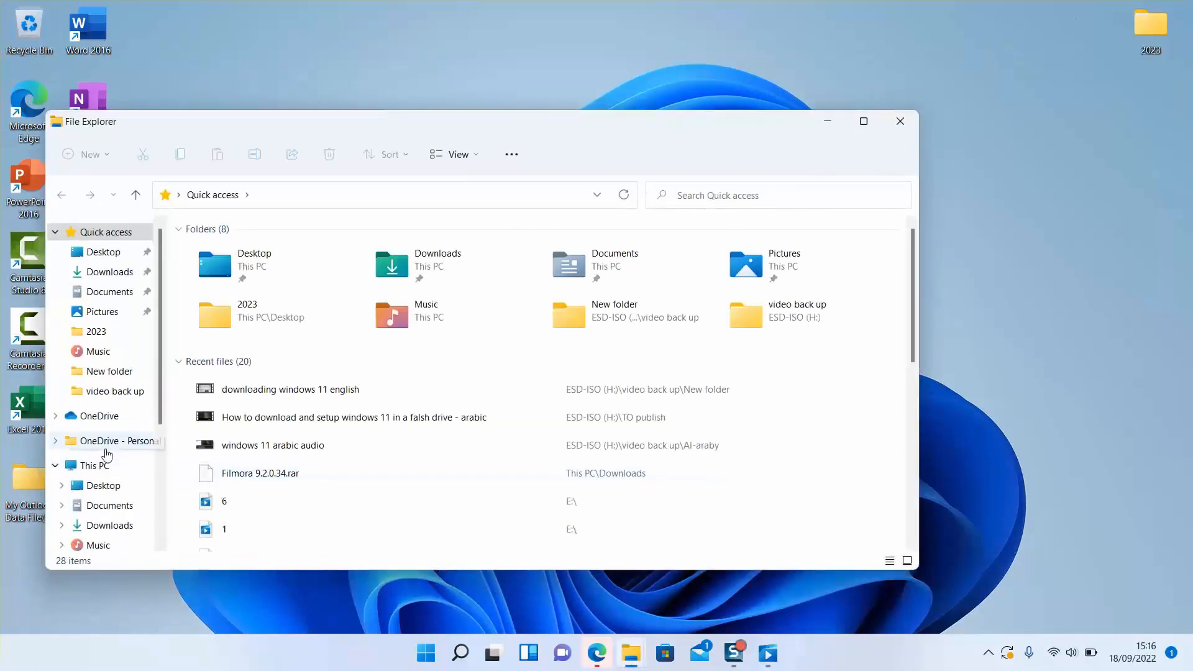
pyautogui.click(103, 468)
pyautogui.click(263, 400)
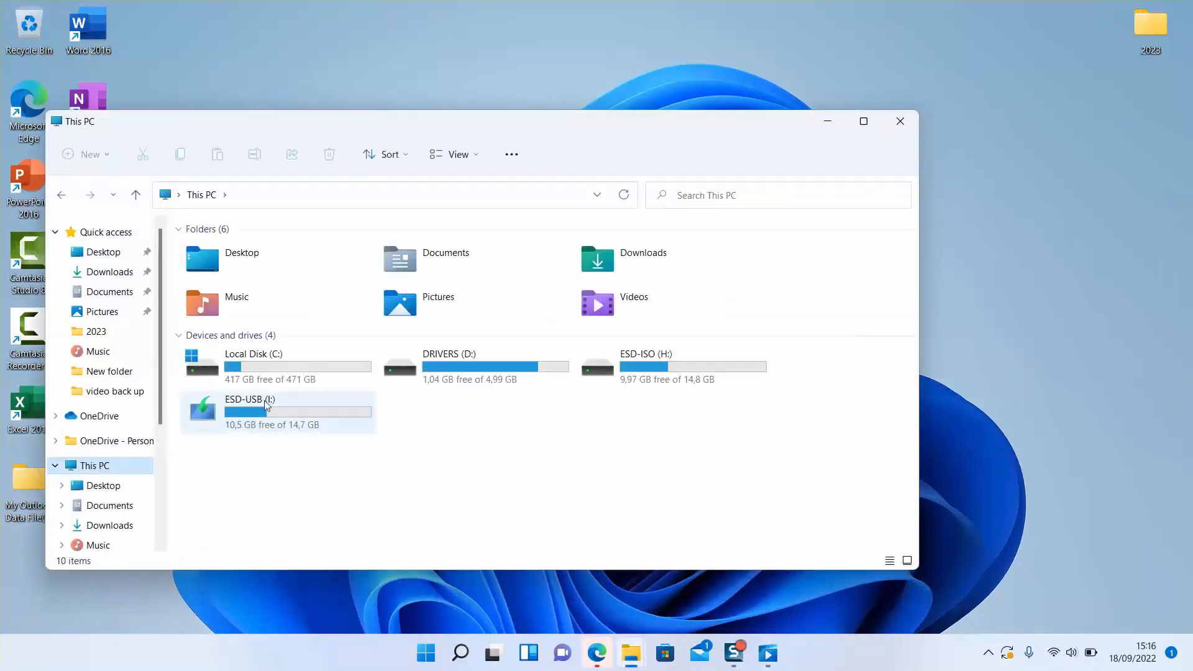
pyautogui.doubleClick(264, 400)
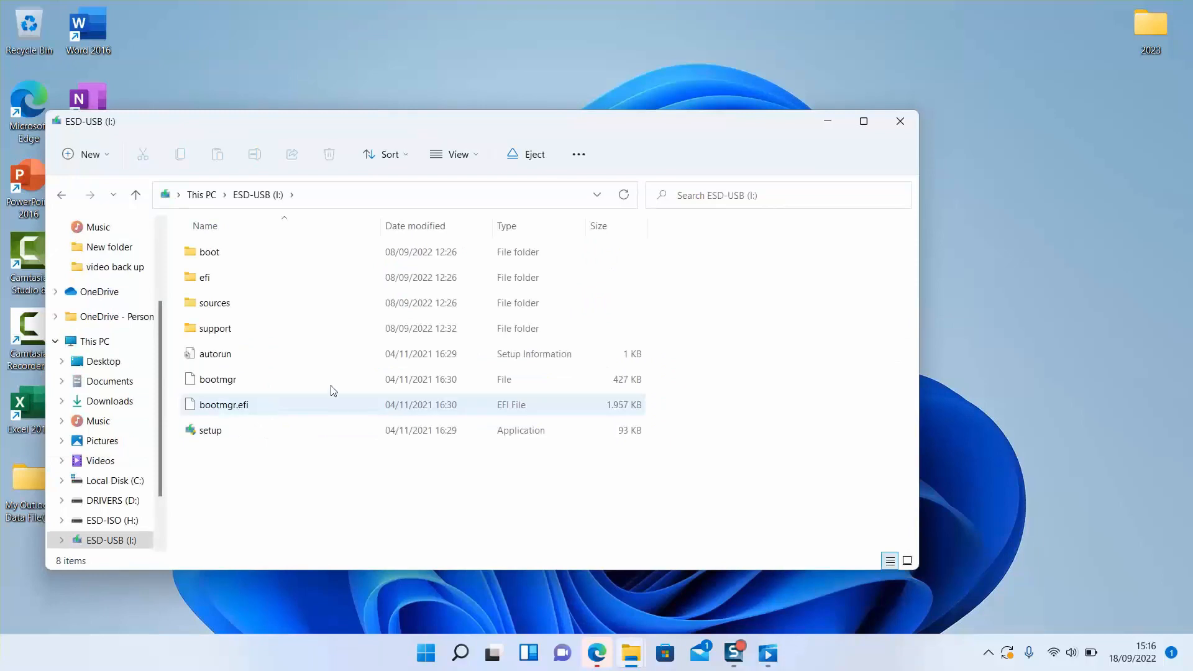
pyautogui.click(863, 122)
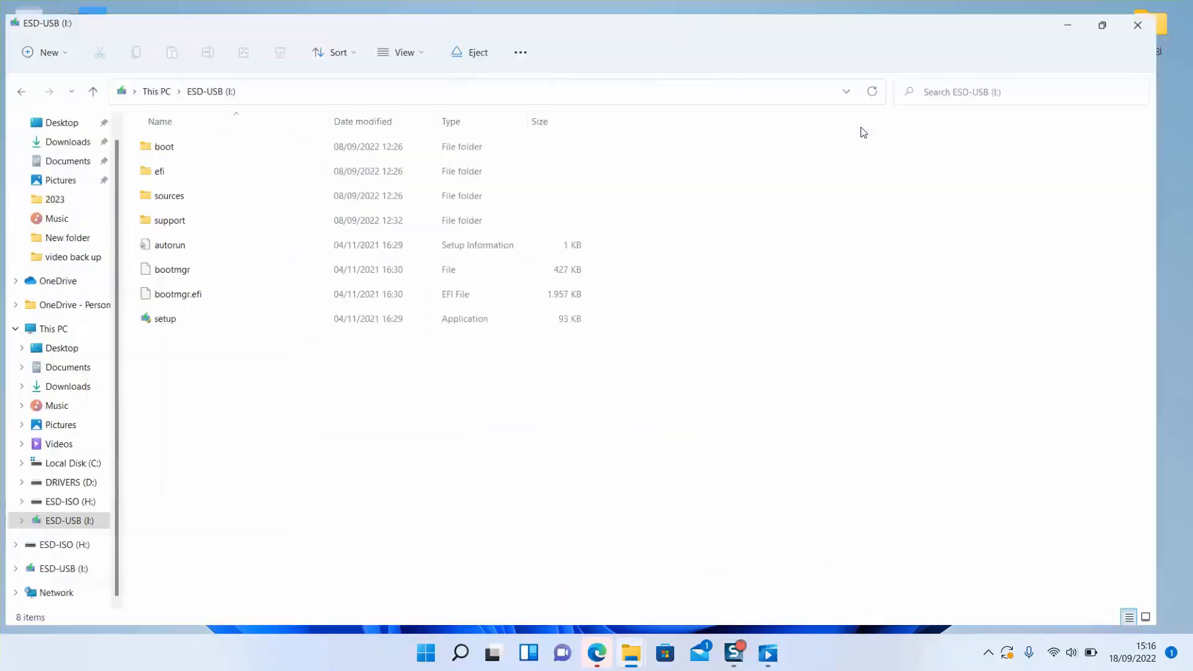
pyautogui.doubleClick(279, 314)
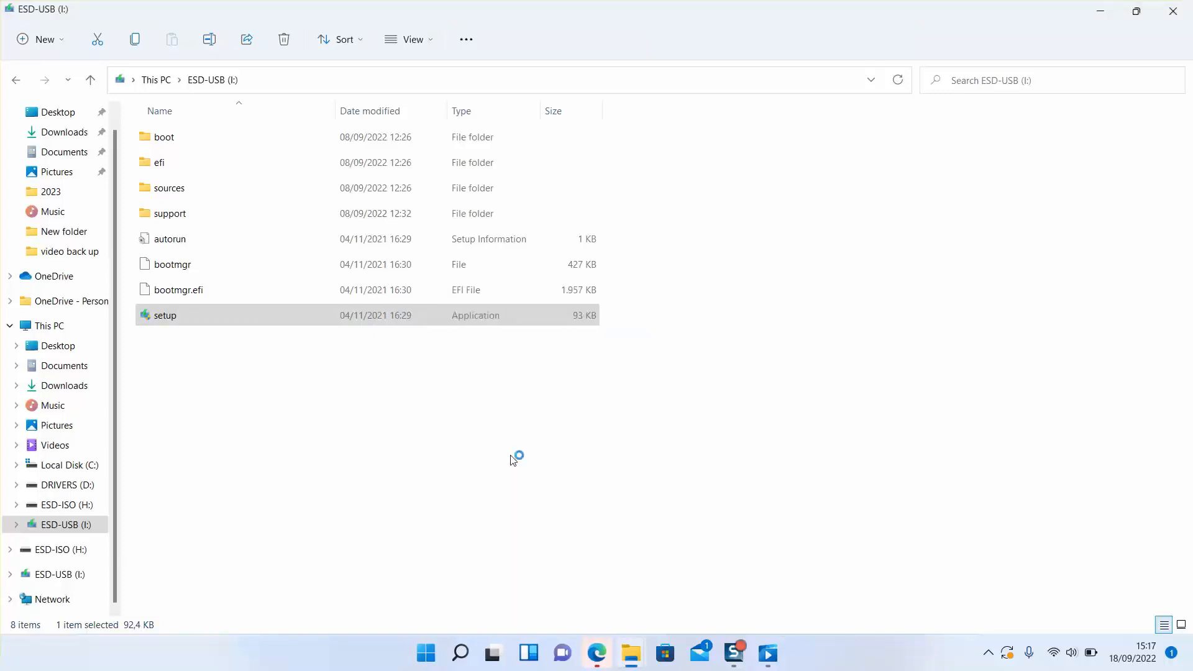
pyautogui.click(514, 459)
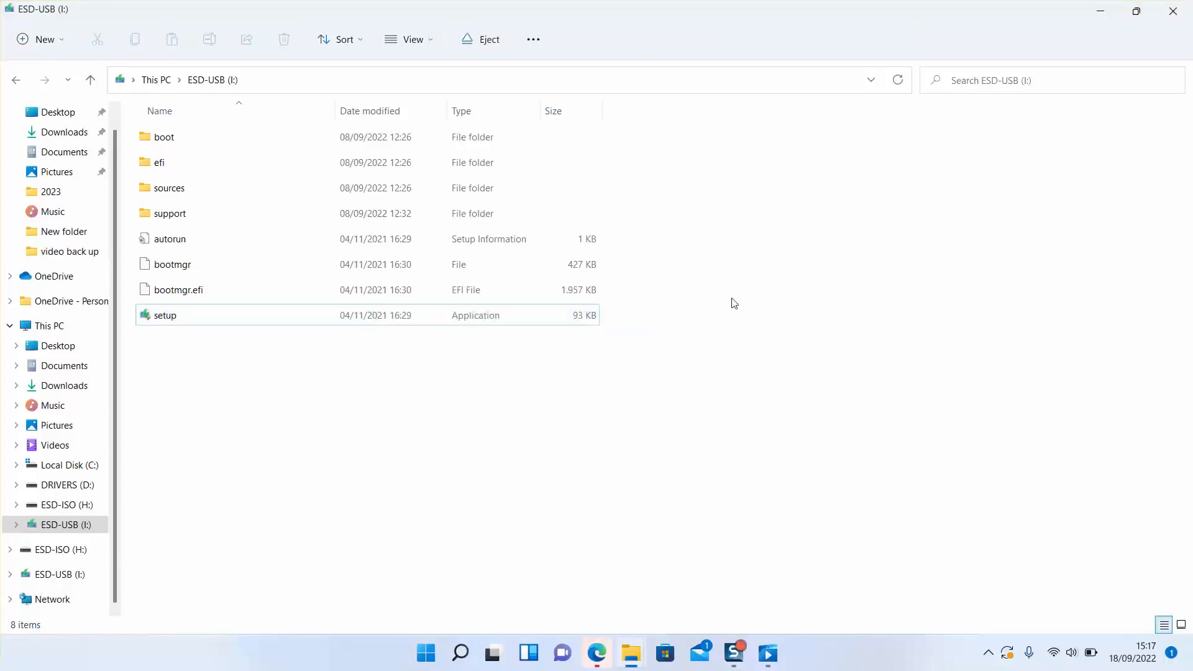
pyautogui.click(1109, 11)
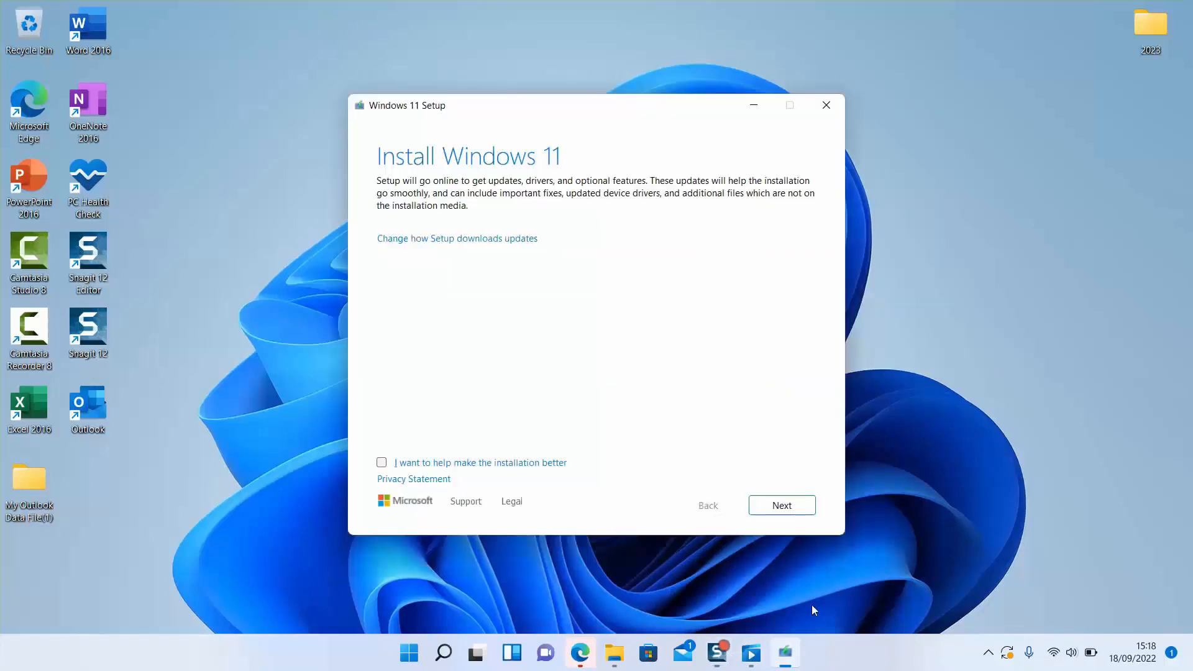
# - Change how Windows 11 Setup downloads updates to Not right now and continue to the PC check
pyautogui.click(414, 239)
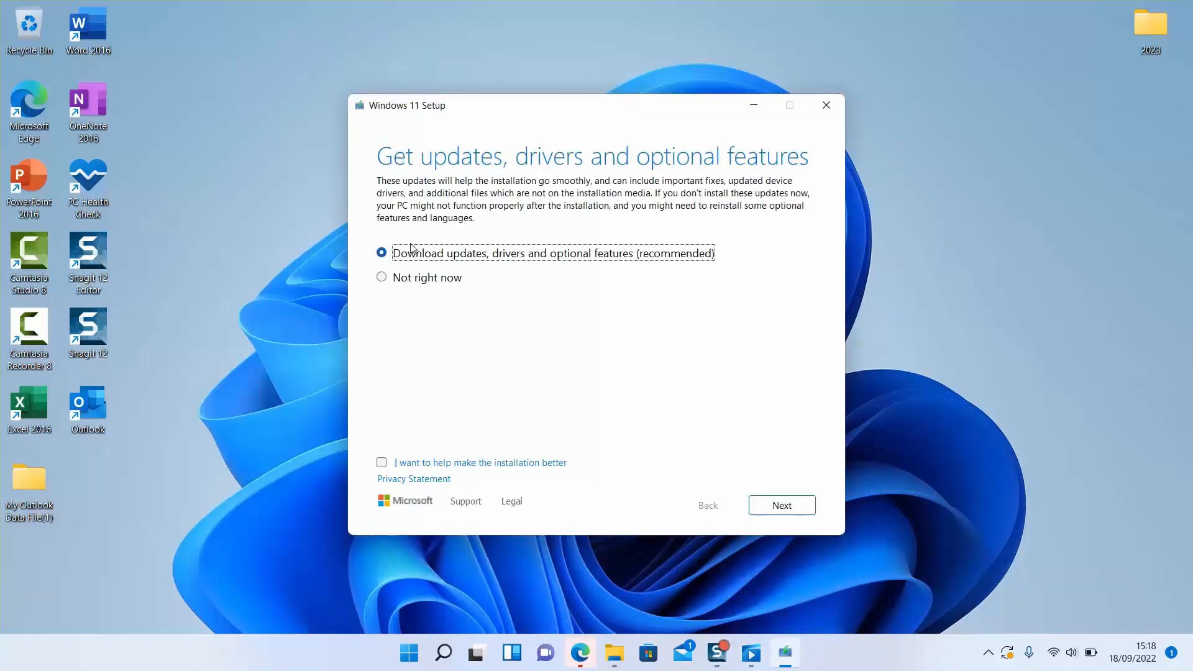
pyautogui.click(402, 281)
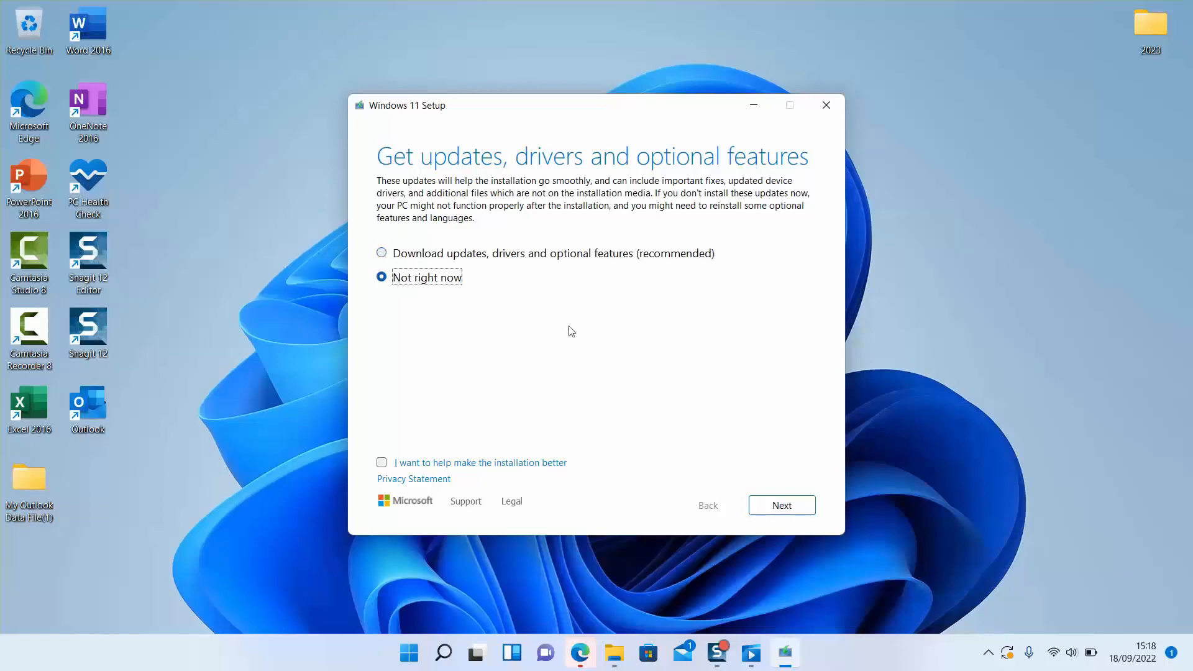
pyautogui.click(770, 501)
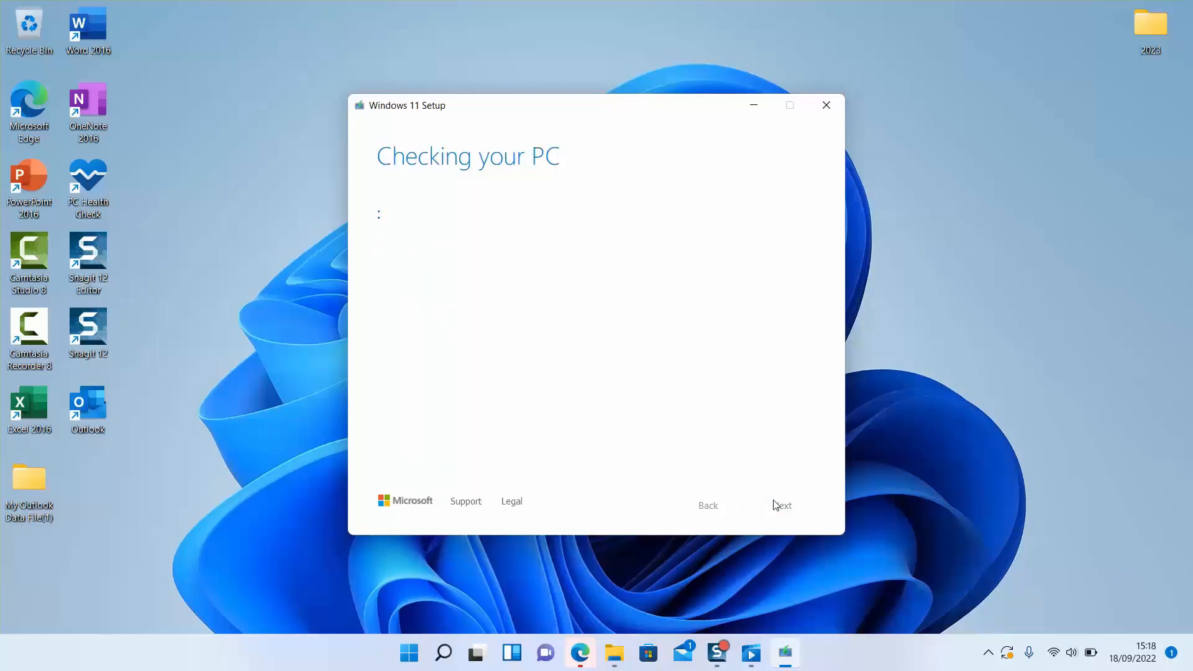